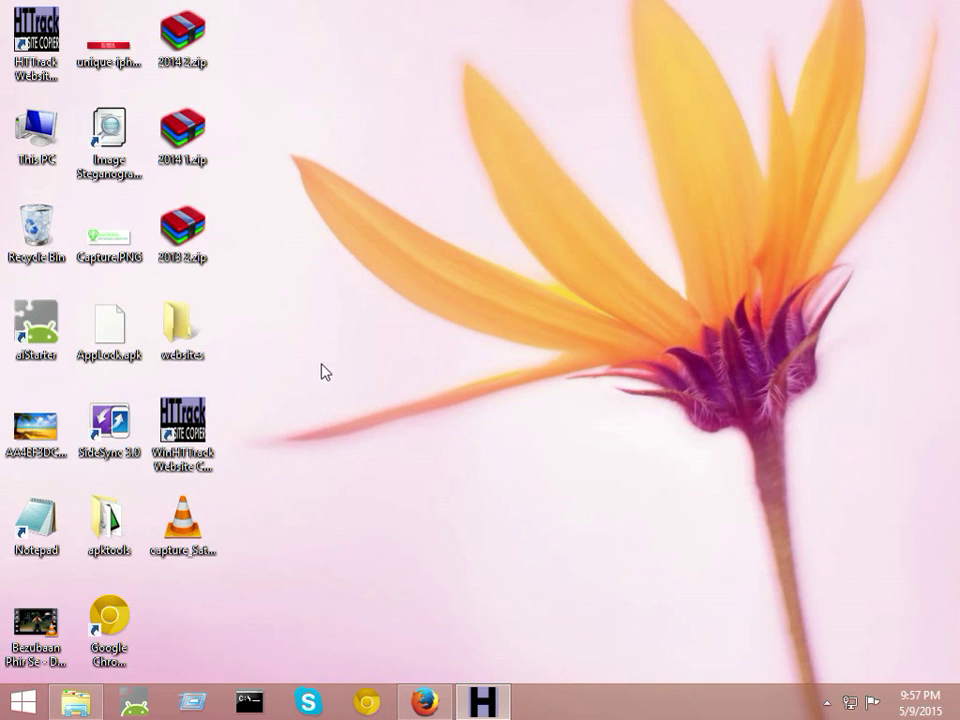
click(220, 474)
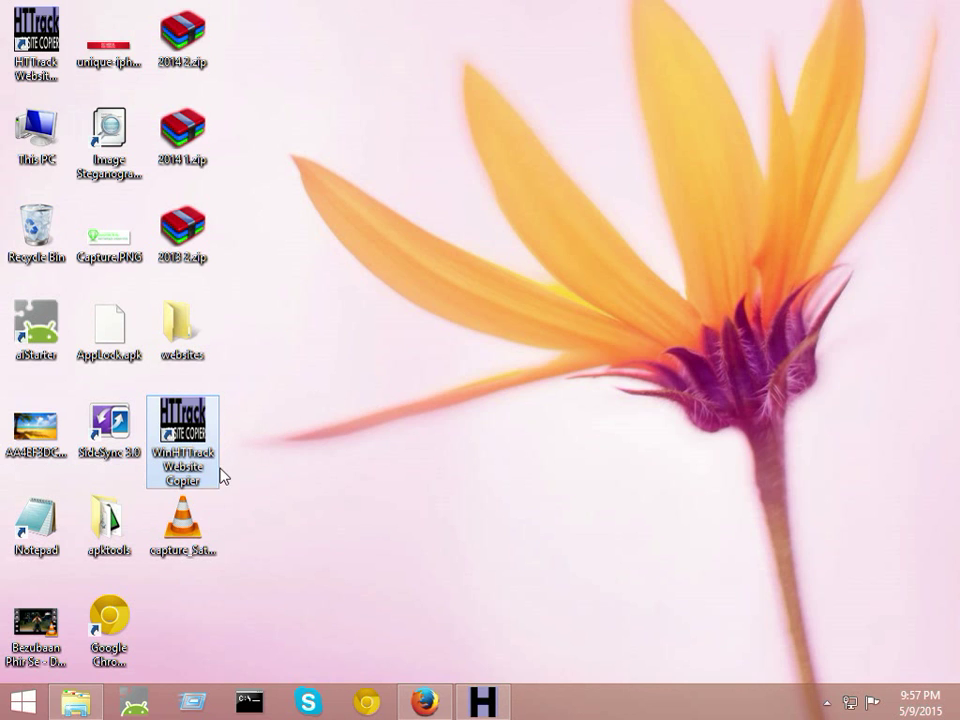
click(334, 456)
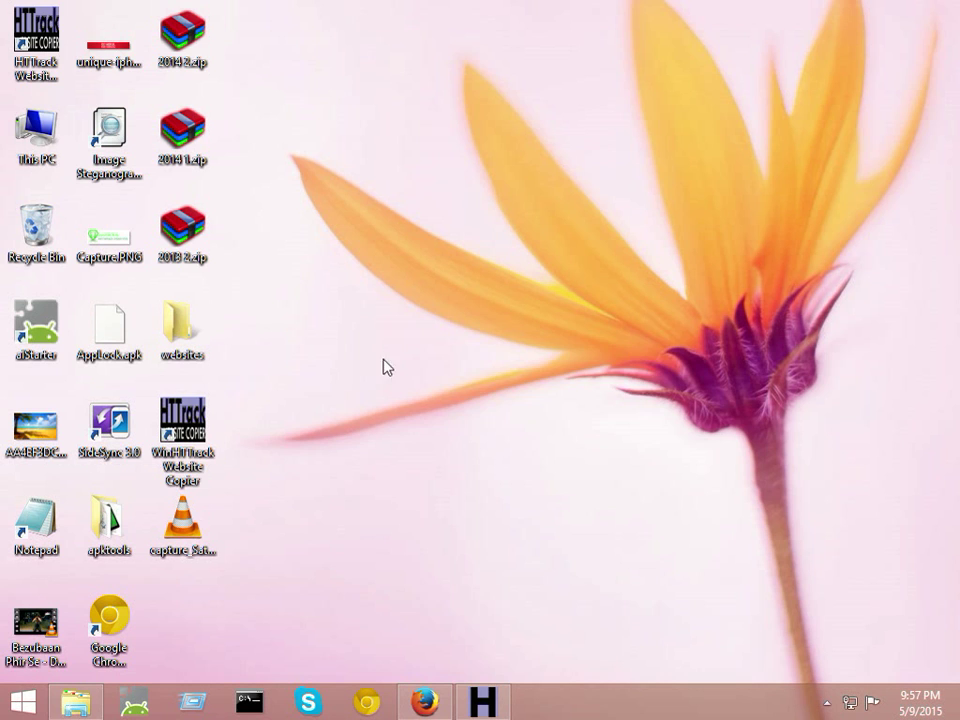
right_click(396, 337)
click(446, 431)
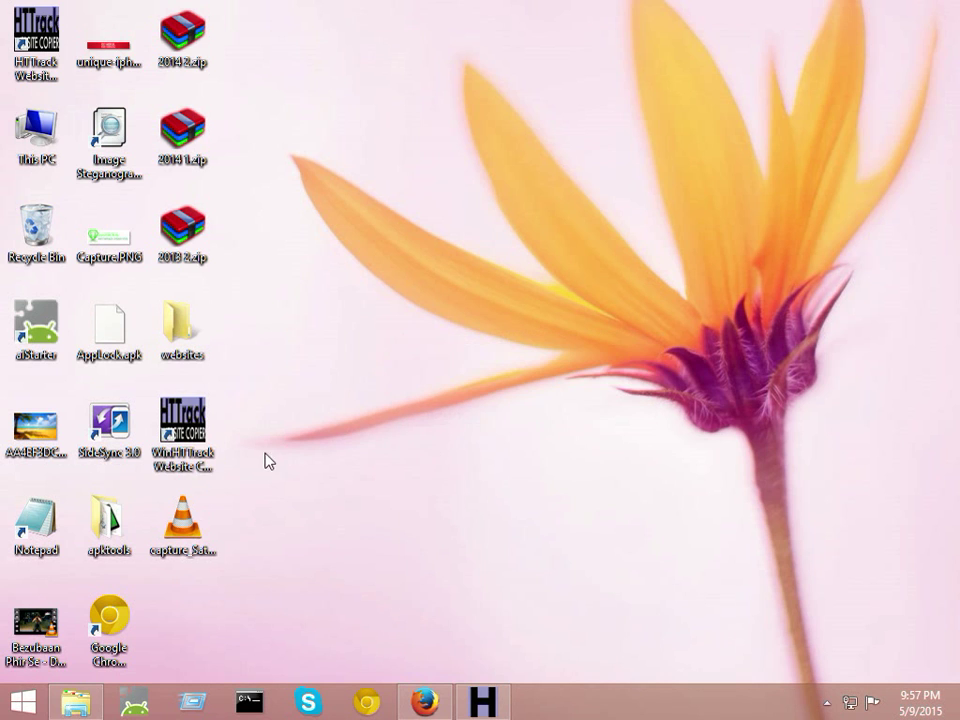
click(214, 470)
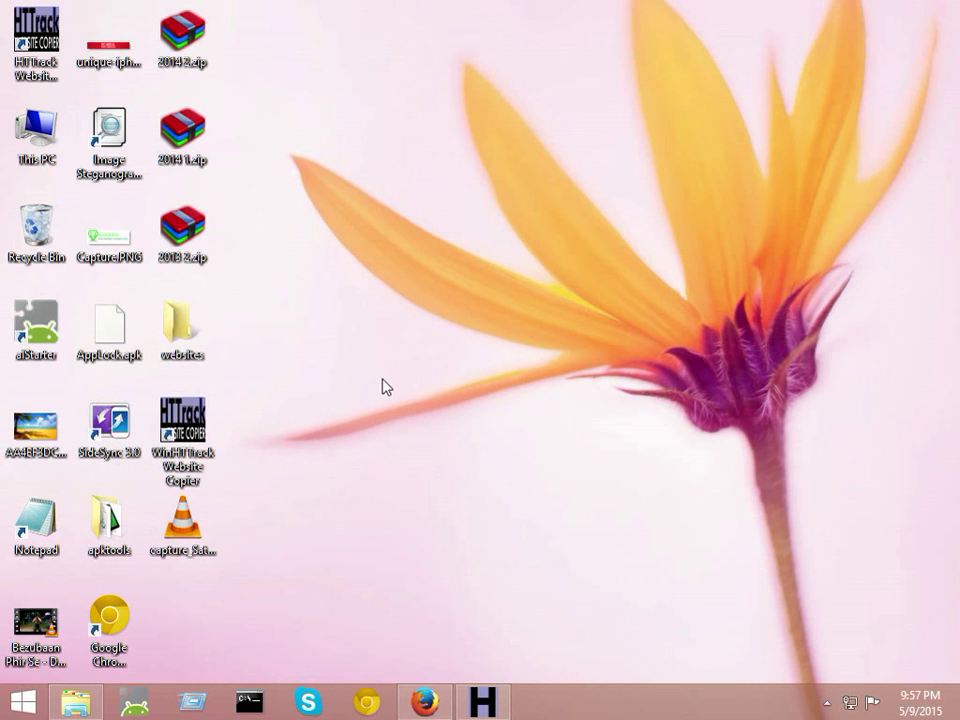
right_click(381, 70)
click(456, 148)
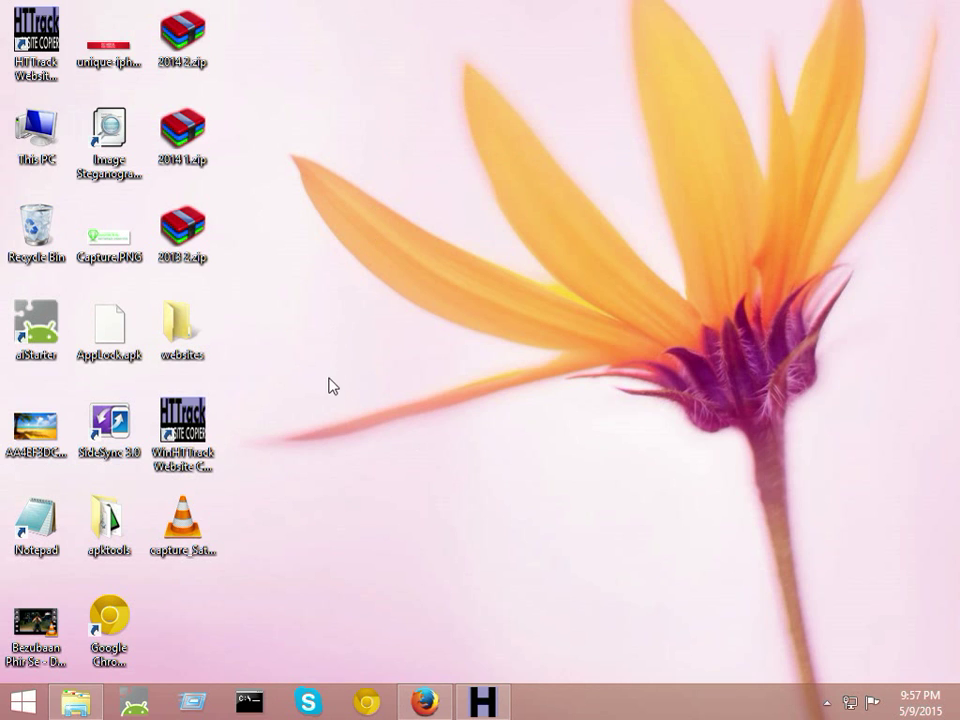
Switch to Firefox, search Google for httrack, and open the download page of the official HTTrack website
click(425, 703)
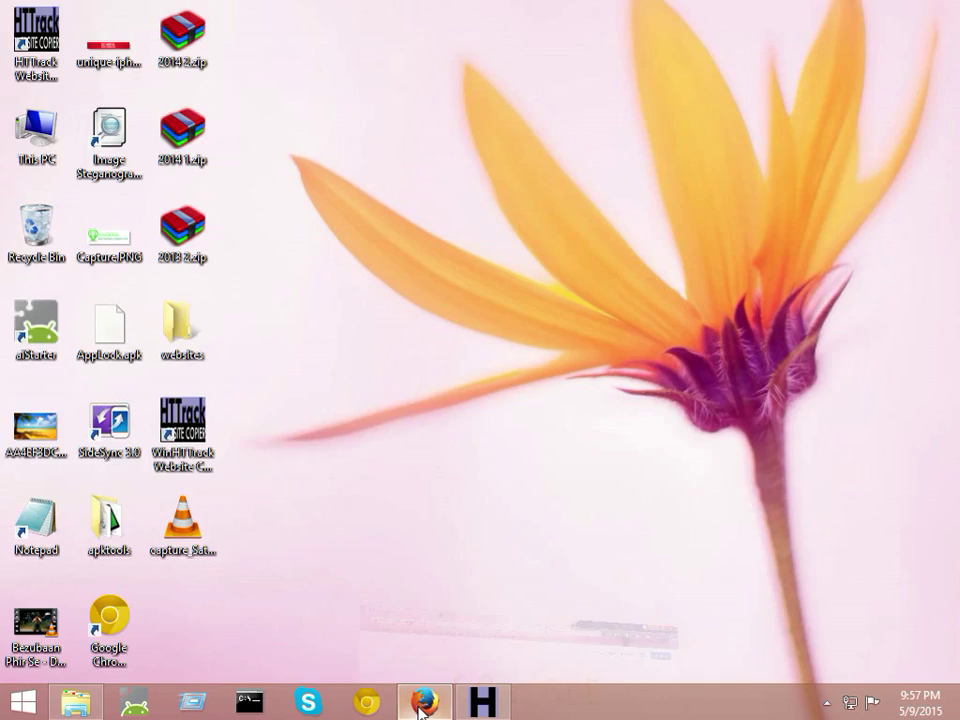
click(349, 400)
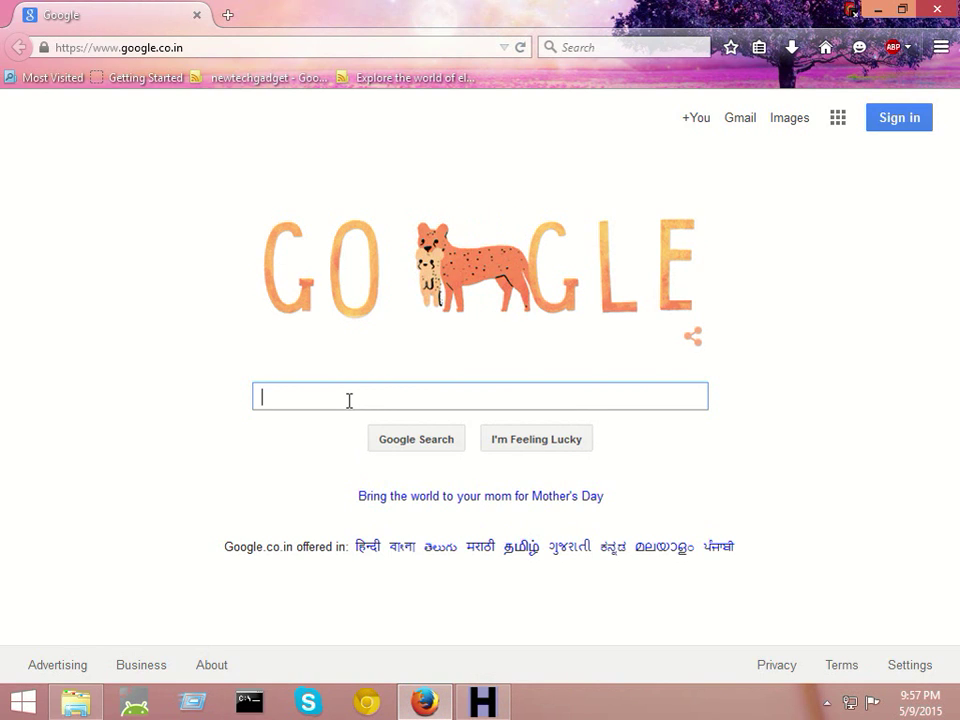
text(httrac)
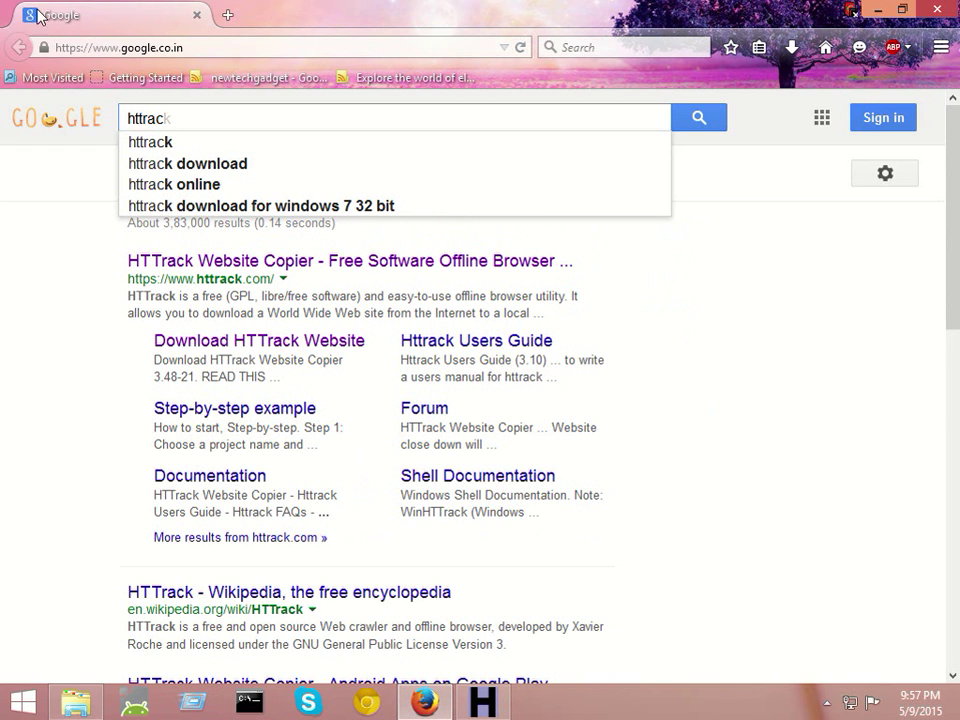
click(158, 143)
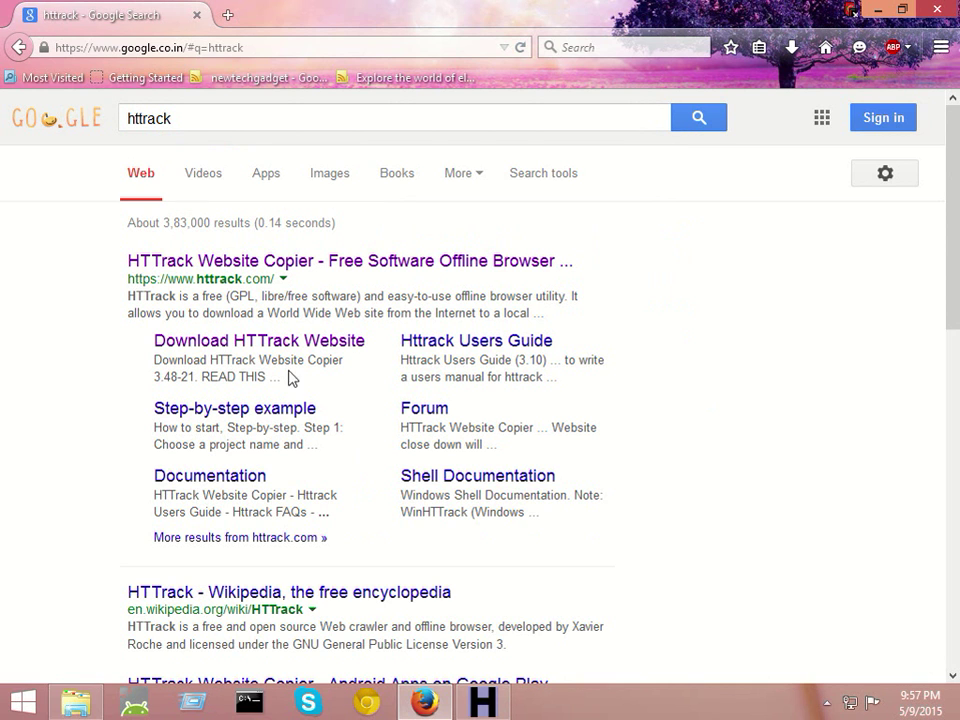
click(331, 266)
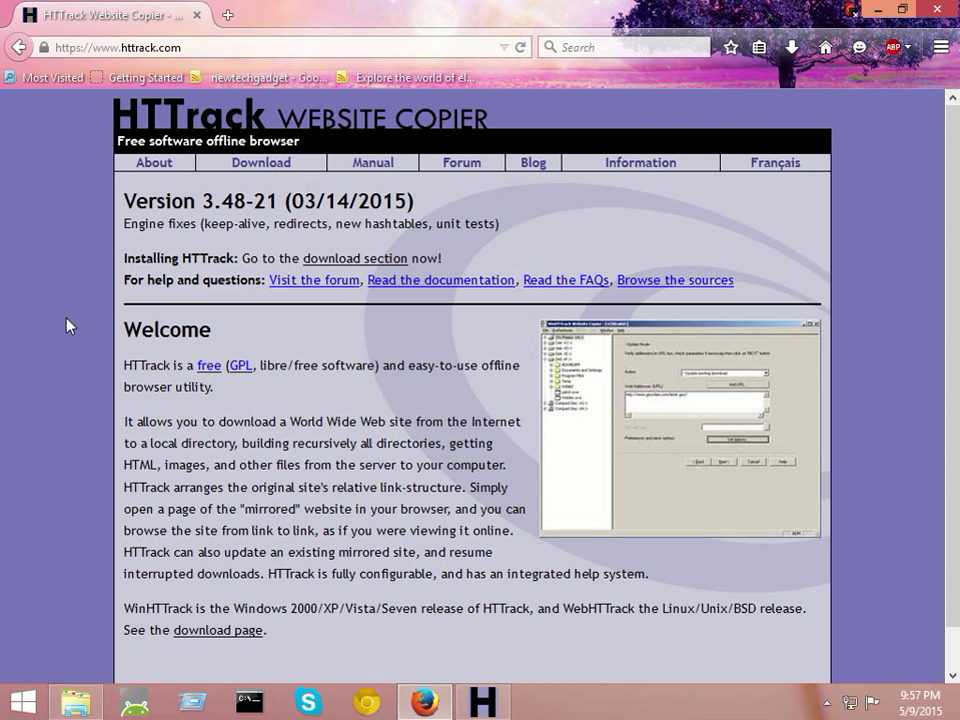
click(255, 172)
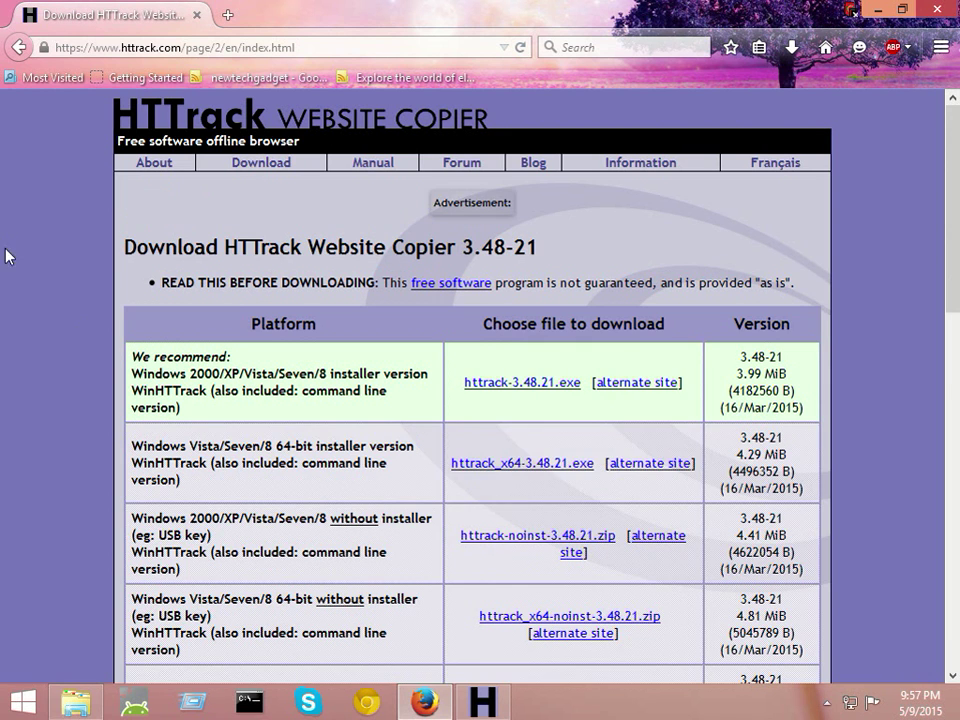
Examine the HTTrack download table for the available platforms, including the Android, Linux/OSX/BSD/Unix and Windows installer versions
scroll(395, 575, down, 4)
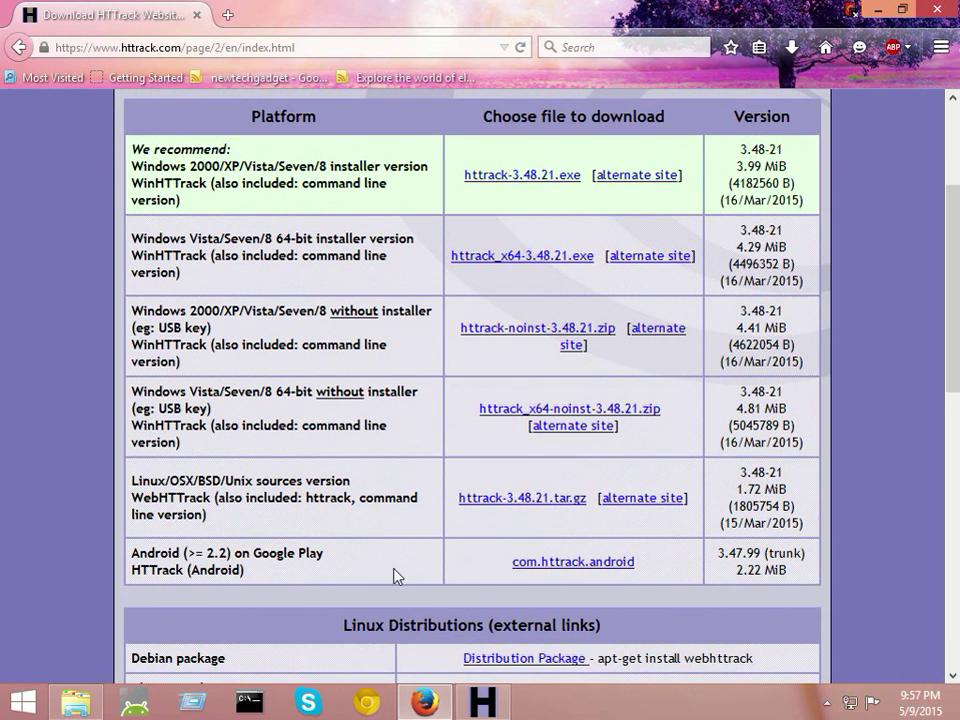
drag(262, 572, 134, 552)
click(284, 556)
drag(242, 521, 132, 480)
click(224, 422)
scroll(224, 422, up, 3)
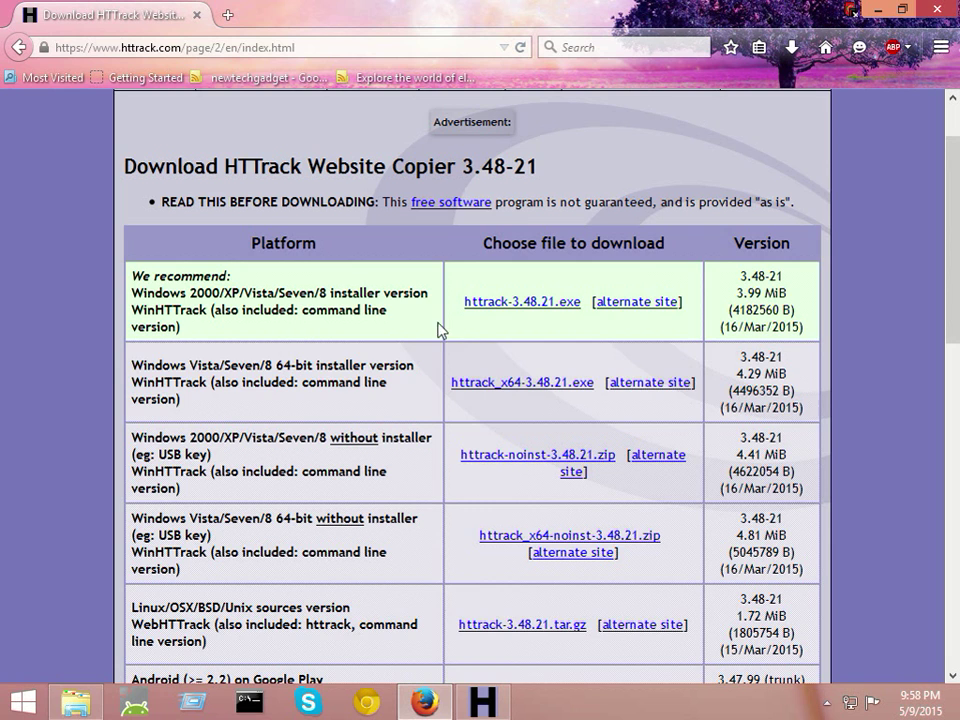
scroll(423, 318, up, 2)
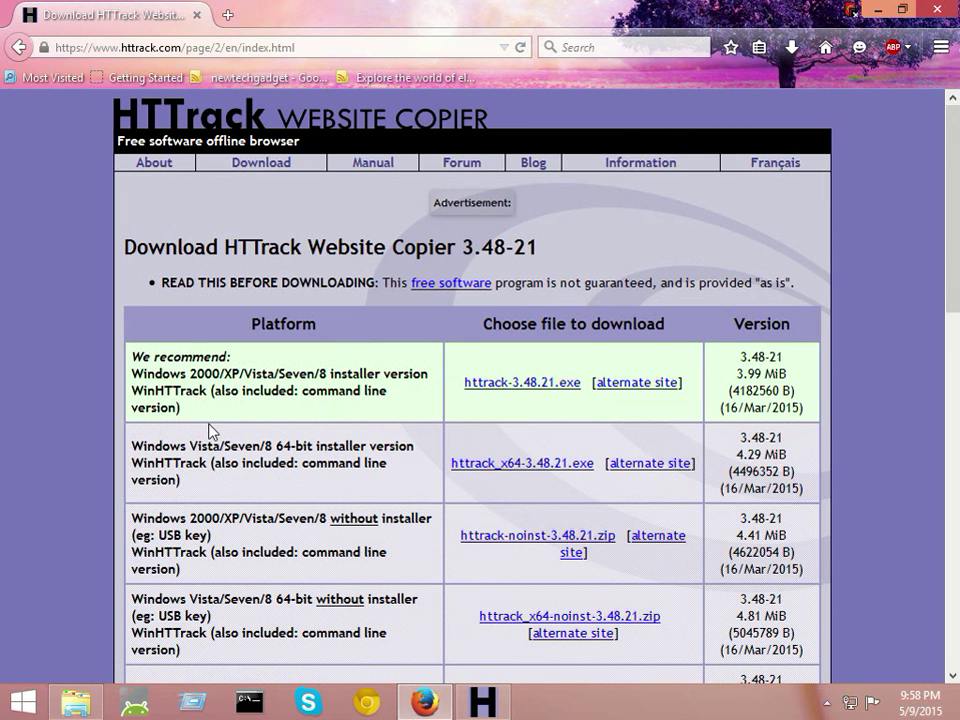
drag(210, 428, 195, 446)
click(216, 392)
drag(141, 355, 276, 373)
click(230, 378)
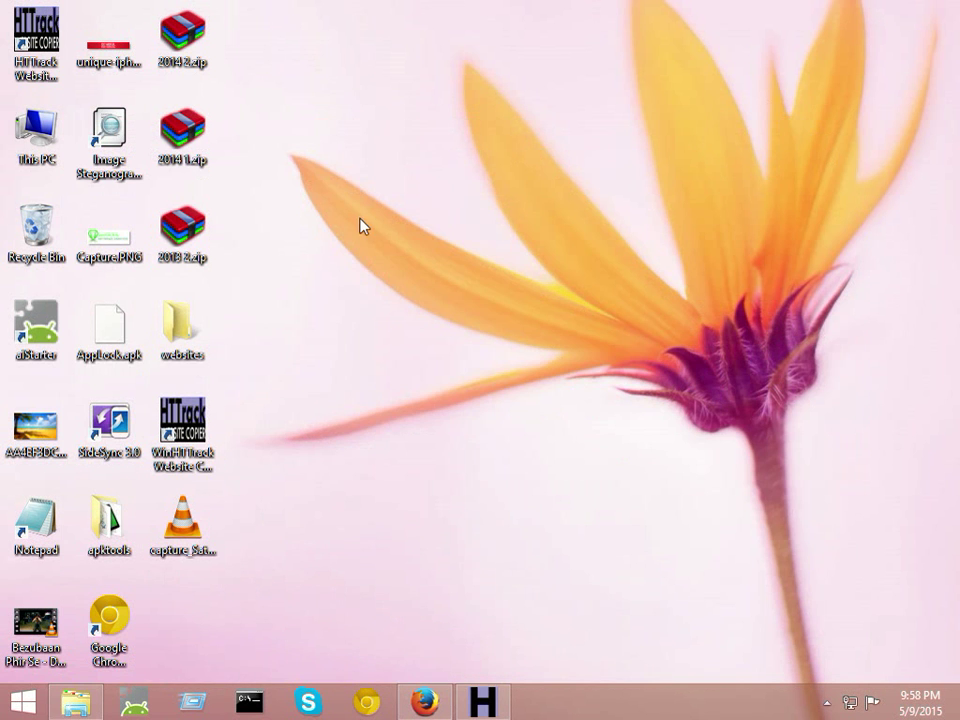
right_click(326, 204)
click(360, 302)
click(503, 713)
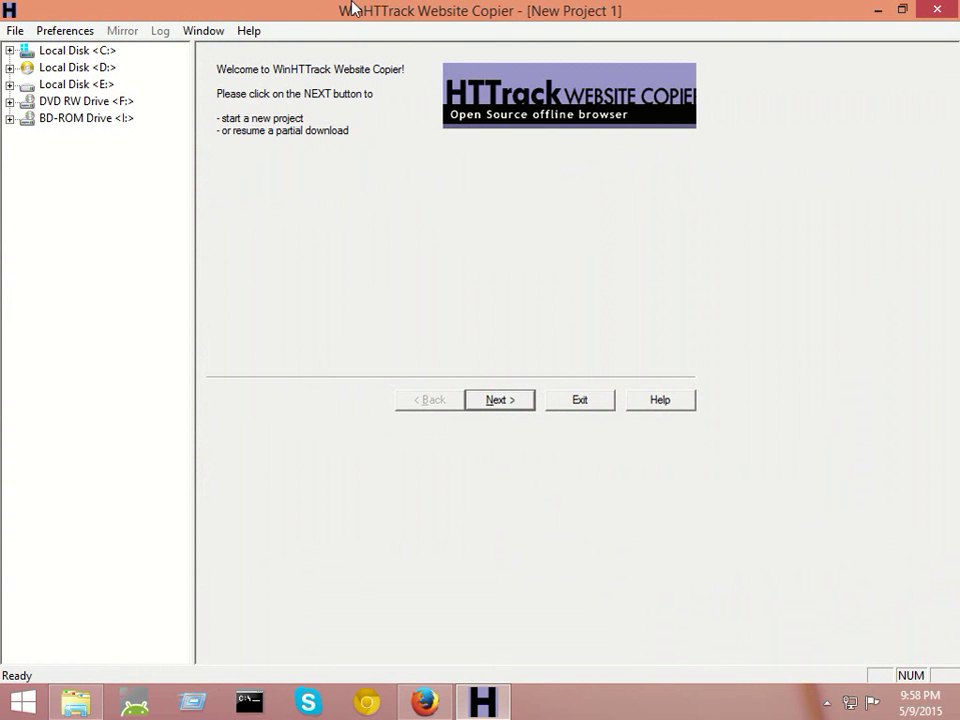
click(877, 10)
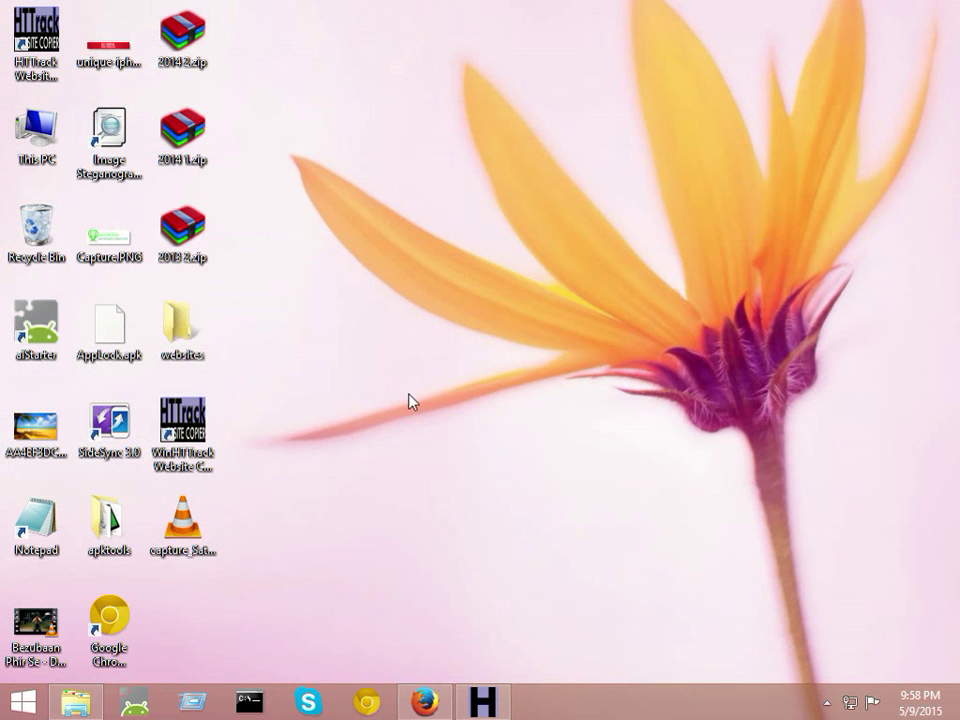
Switch to WinHTTrack and create a new project named abc, keeping the desktop websites folder as its base path
key(alt+Tab)
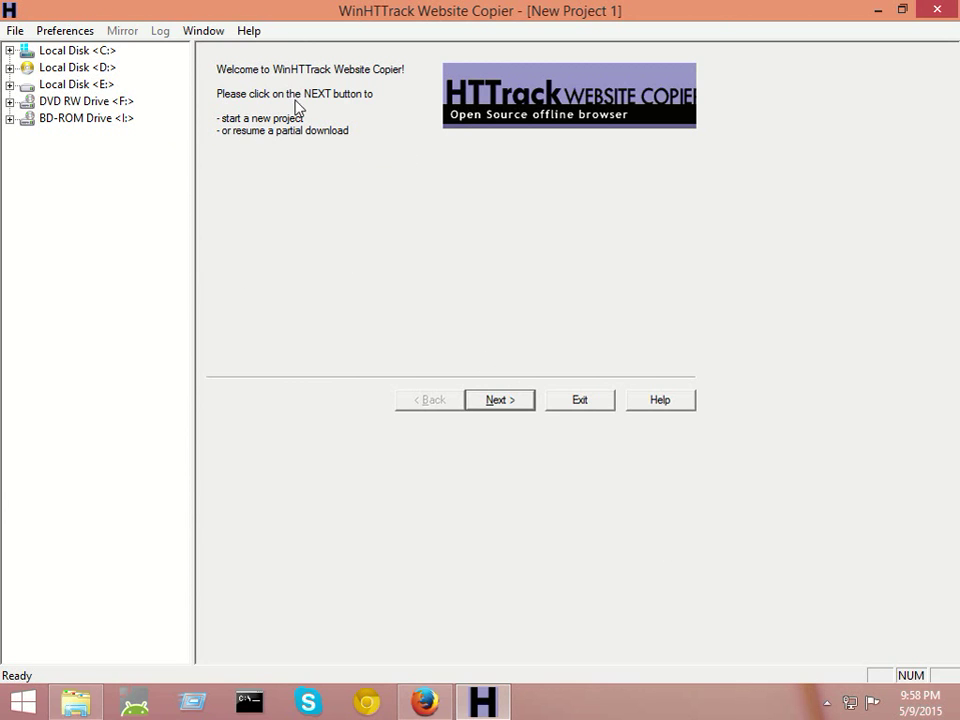
click(498, 401)
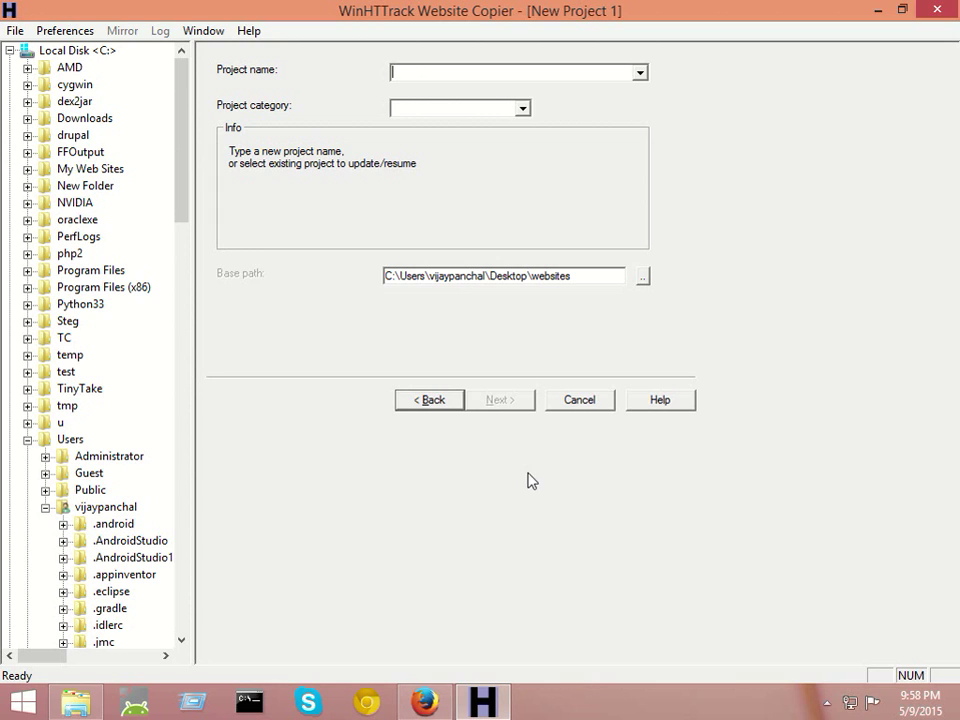
click(520, 70)
text(abc)
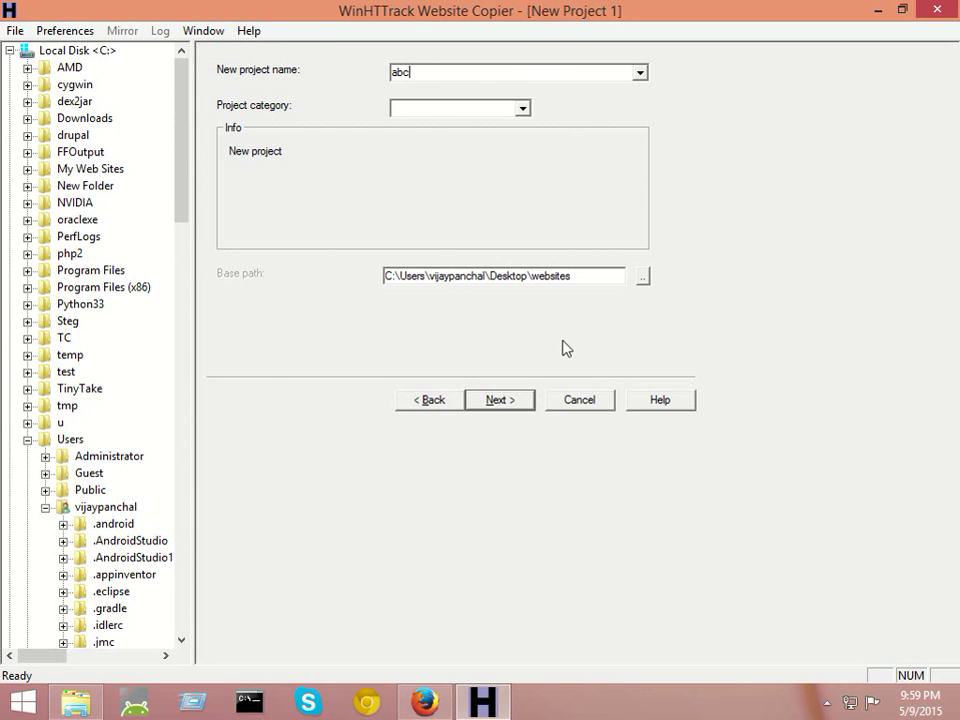
click(643, 276)
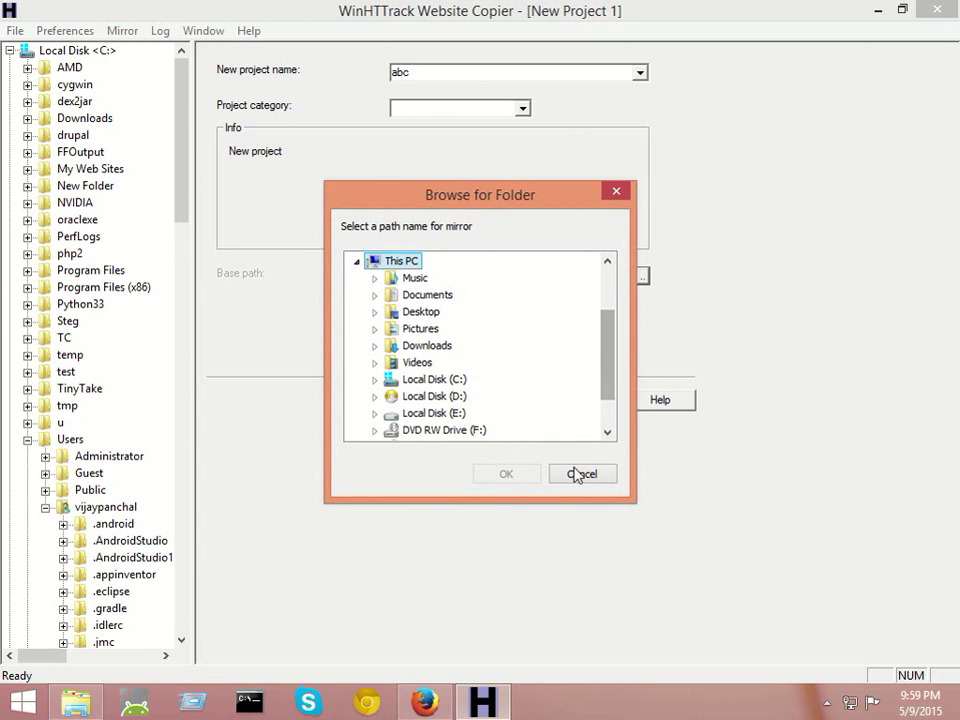
click(580, 474)
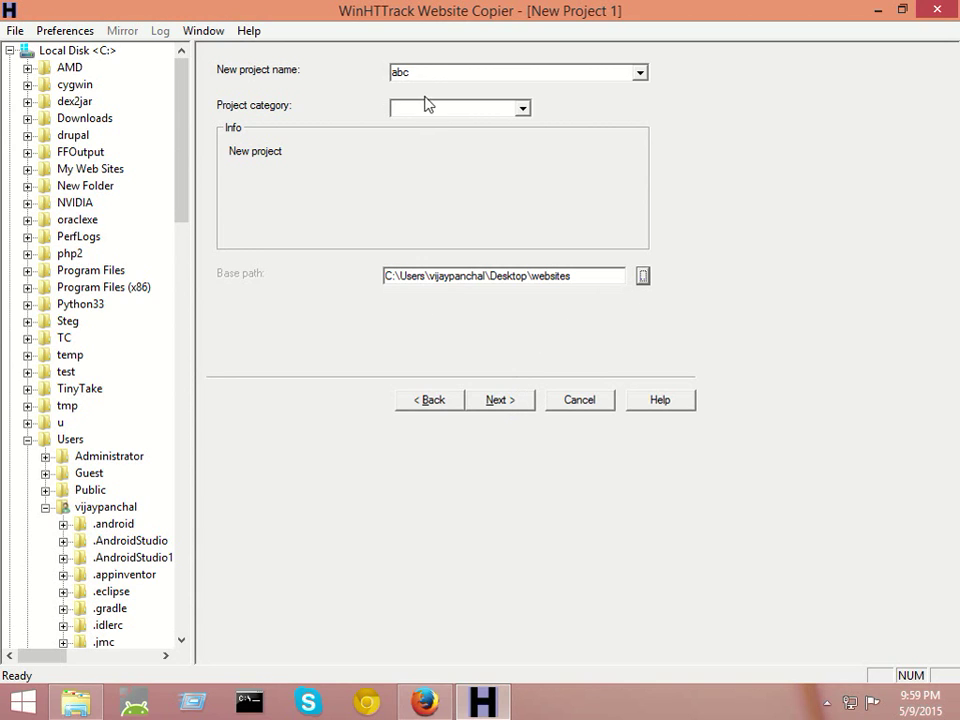
click(508, 400)
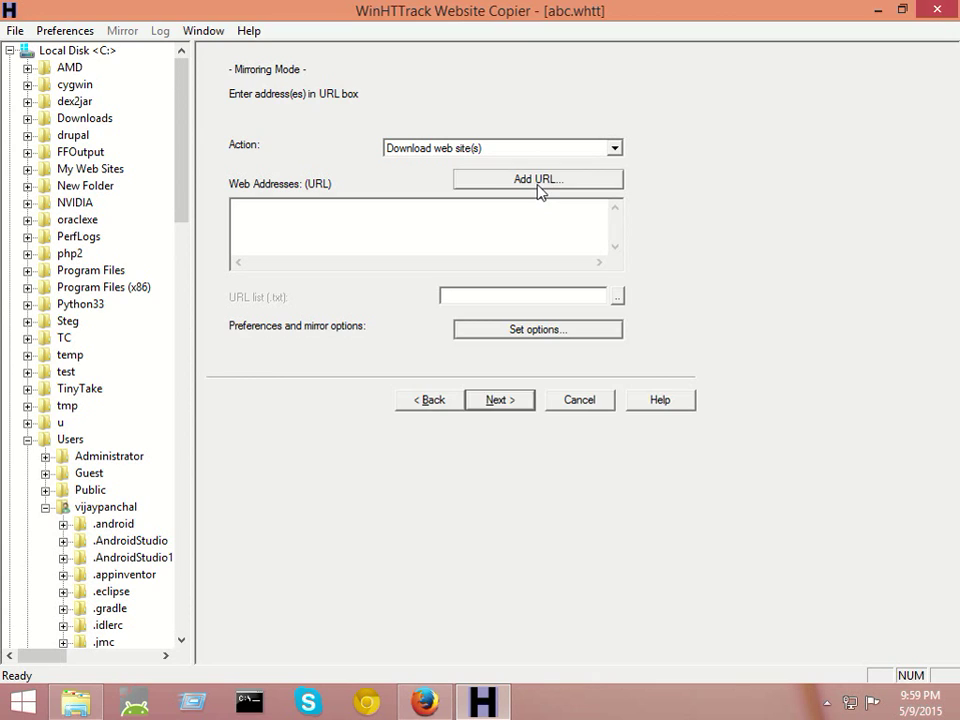
Open the URL entry form for the mirror, then switch to Firefox and search Google for tubemate
click(538, 183)
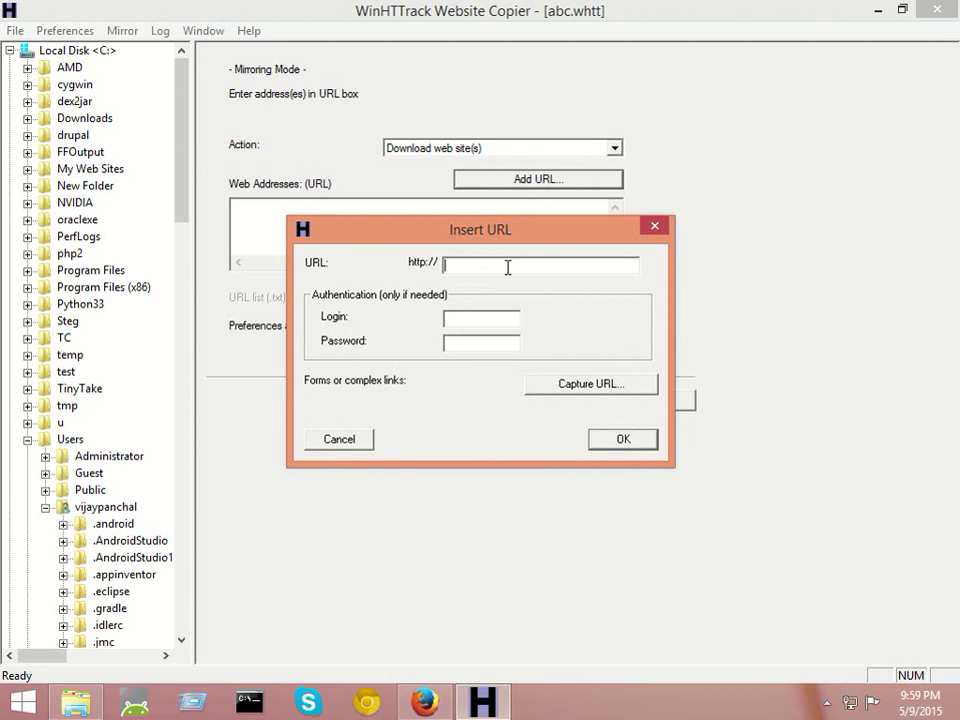
click(428, 703)
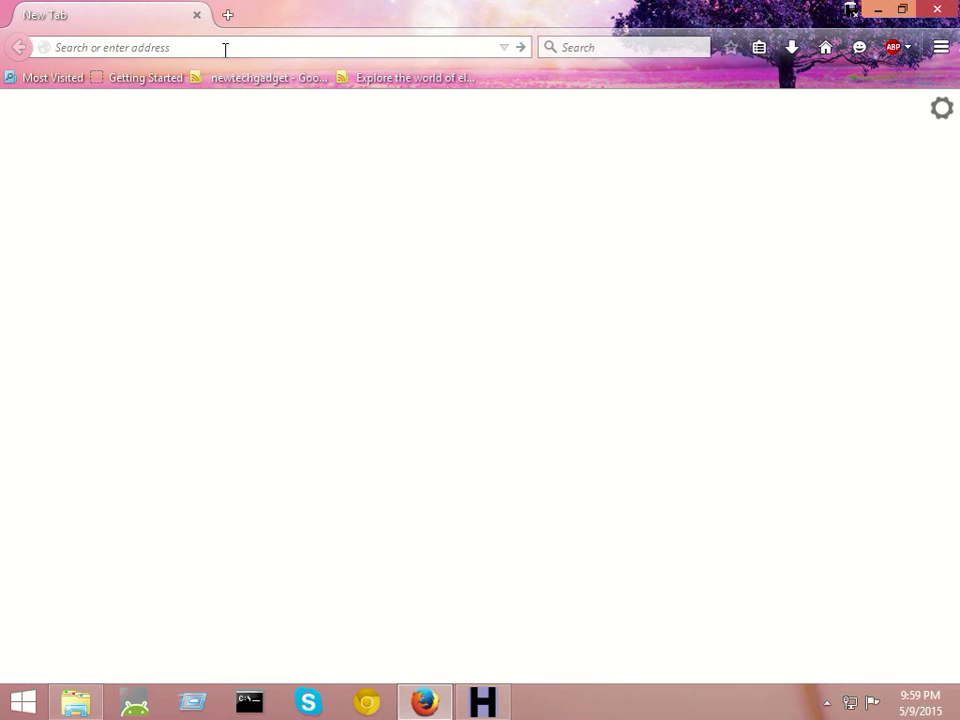
click(225, 48)
text(google.co.in/)
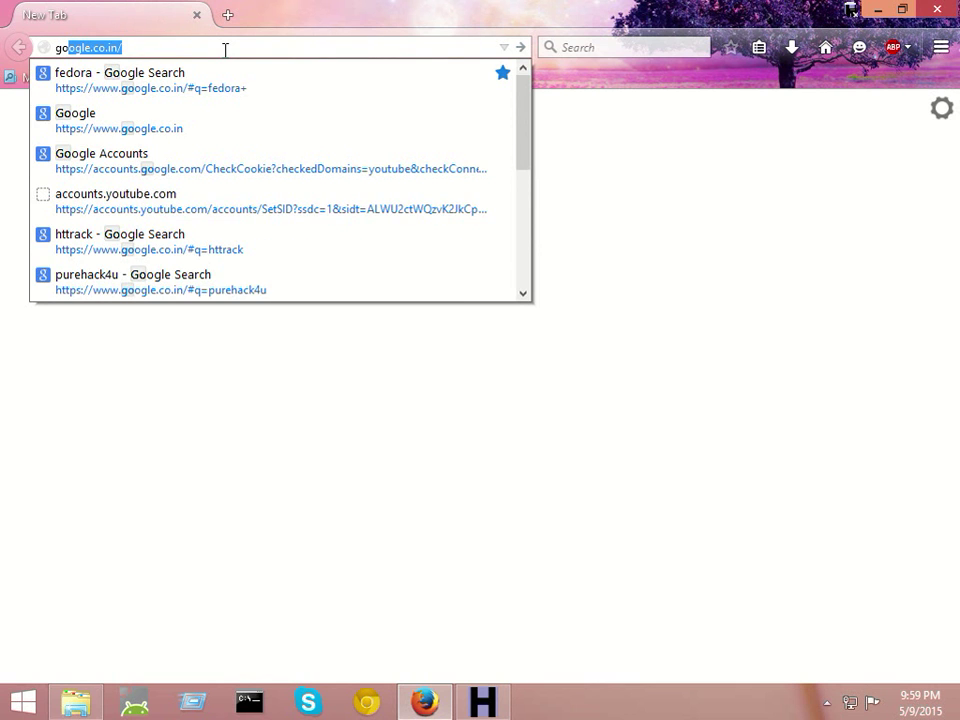
key(Return)
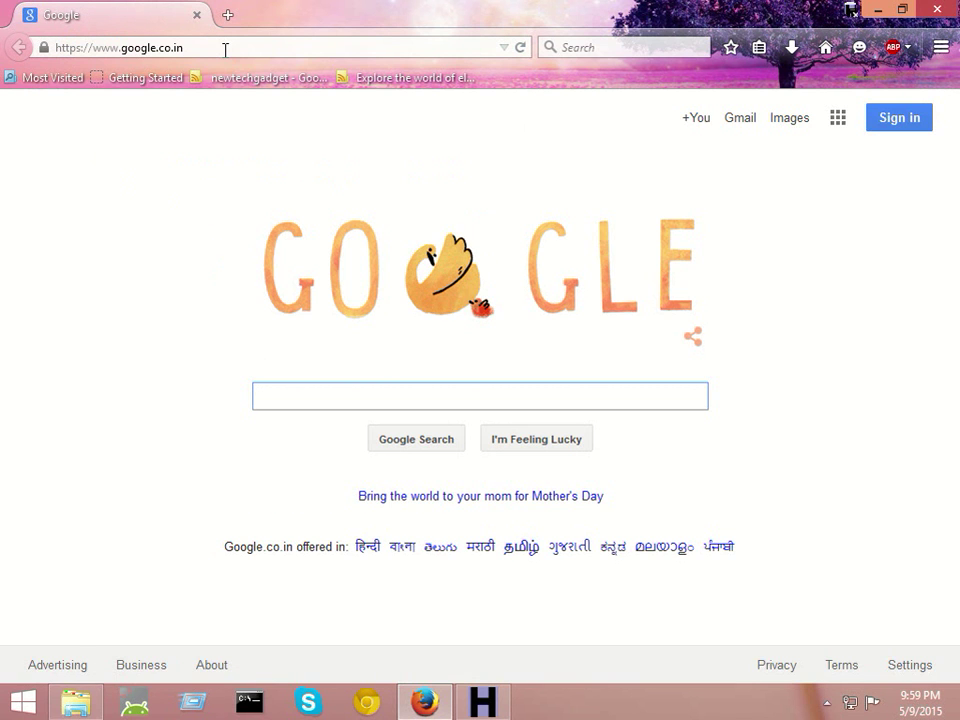
text(tub)
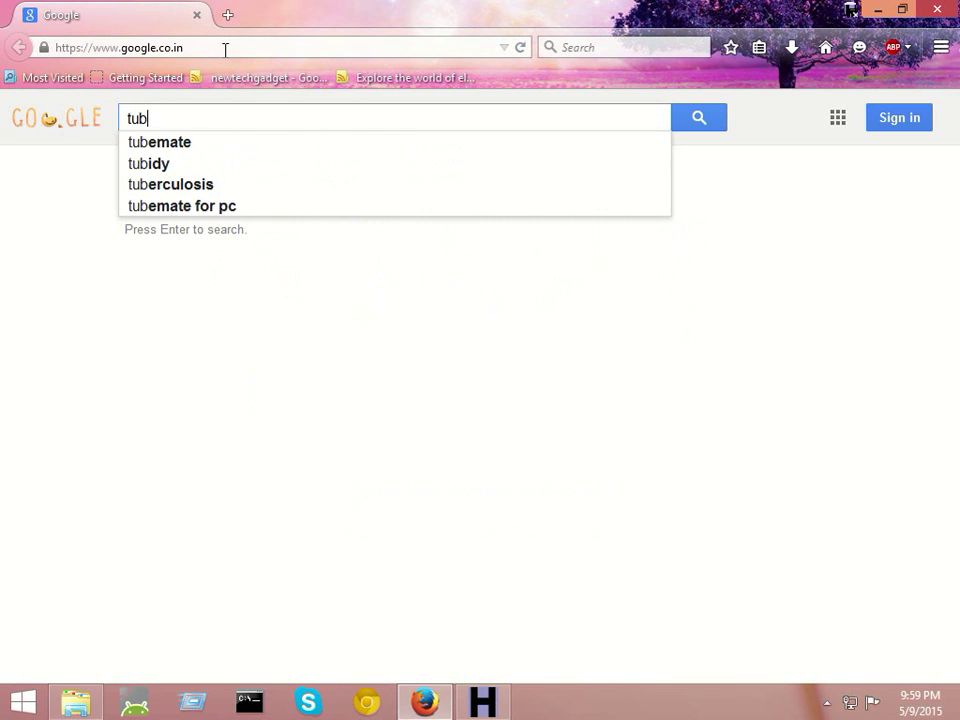
text(e)
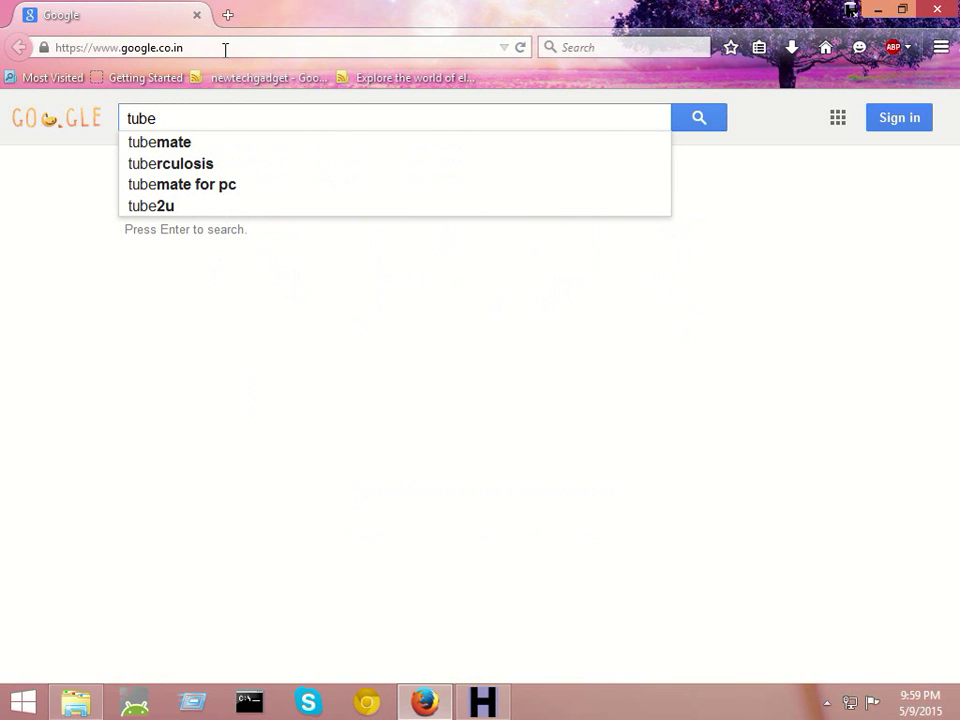
click(141, 144)
Open the official TubeMate website from the search results in a new tab and copy its address
right_click(200, 270)
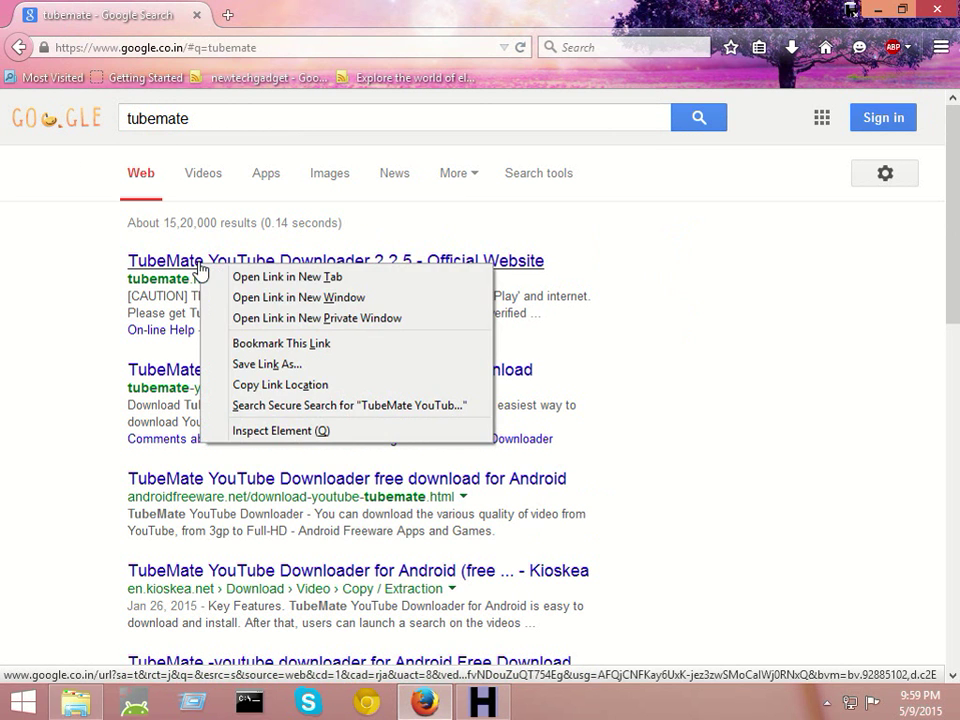
click(261, 386)
click(232, 14)
right_click(219, 47)
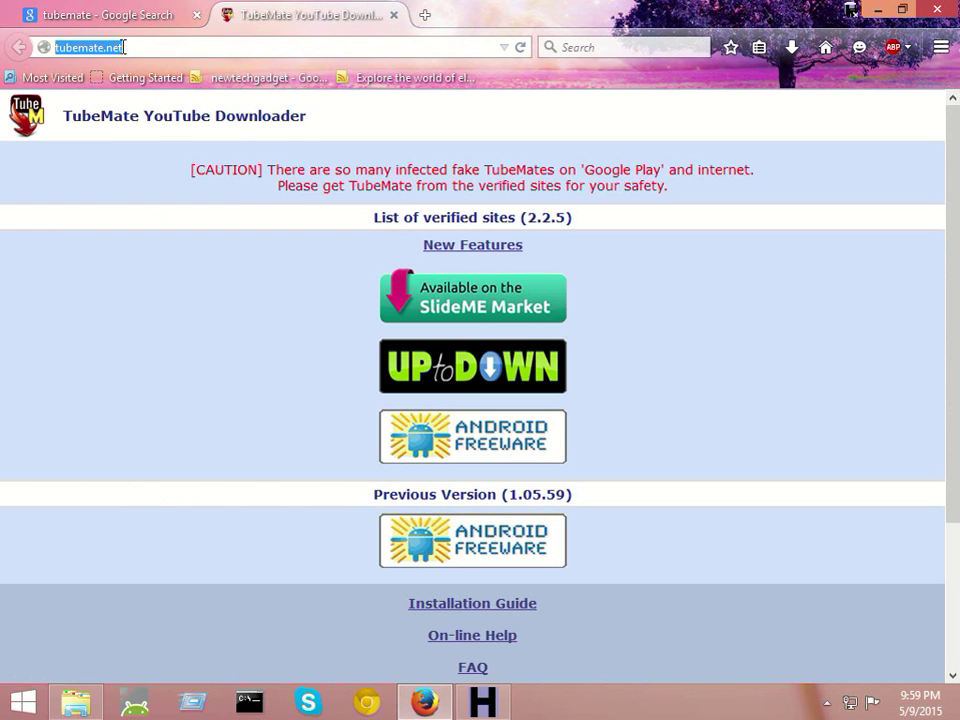
right_click(123, 48)
click(168, 107)
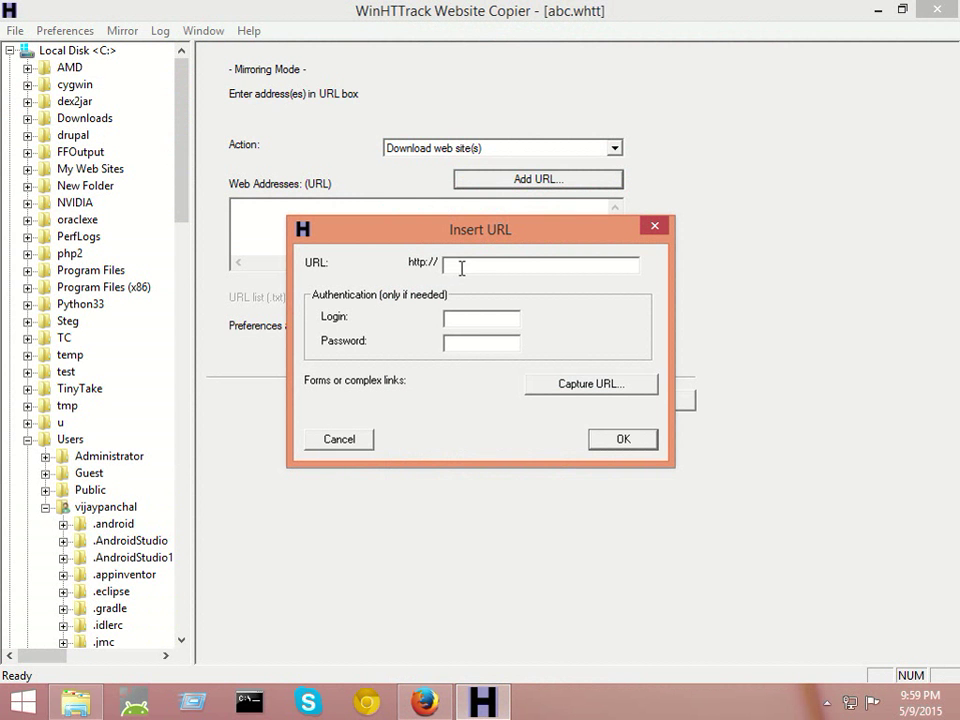
right_click(462, 268)
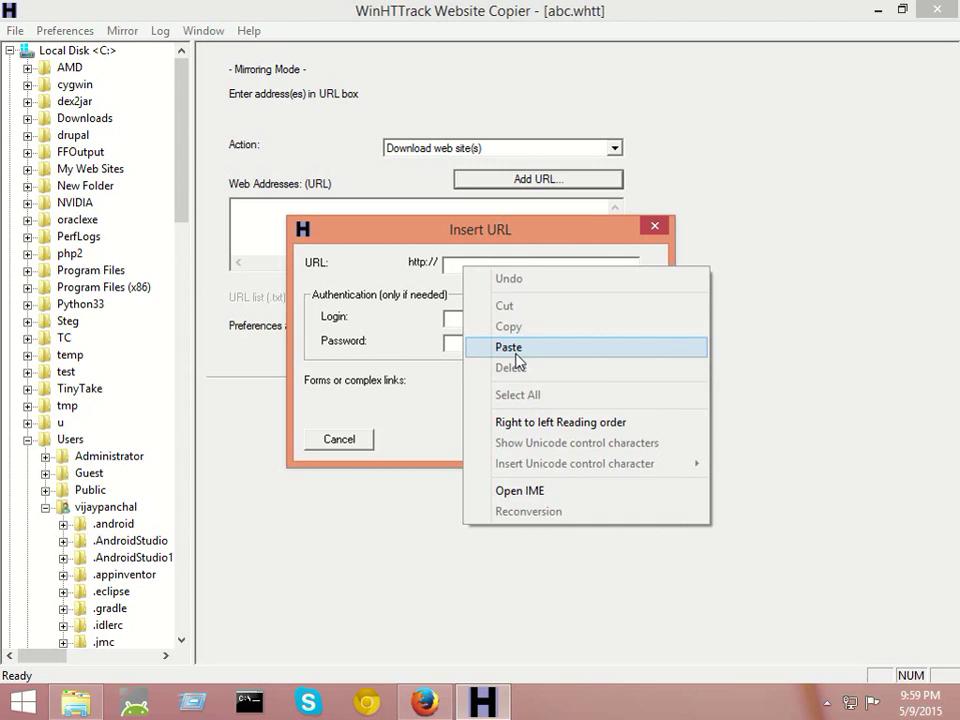
click(486, 346)
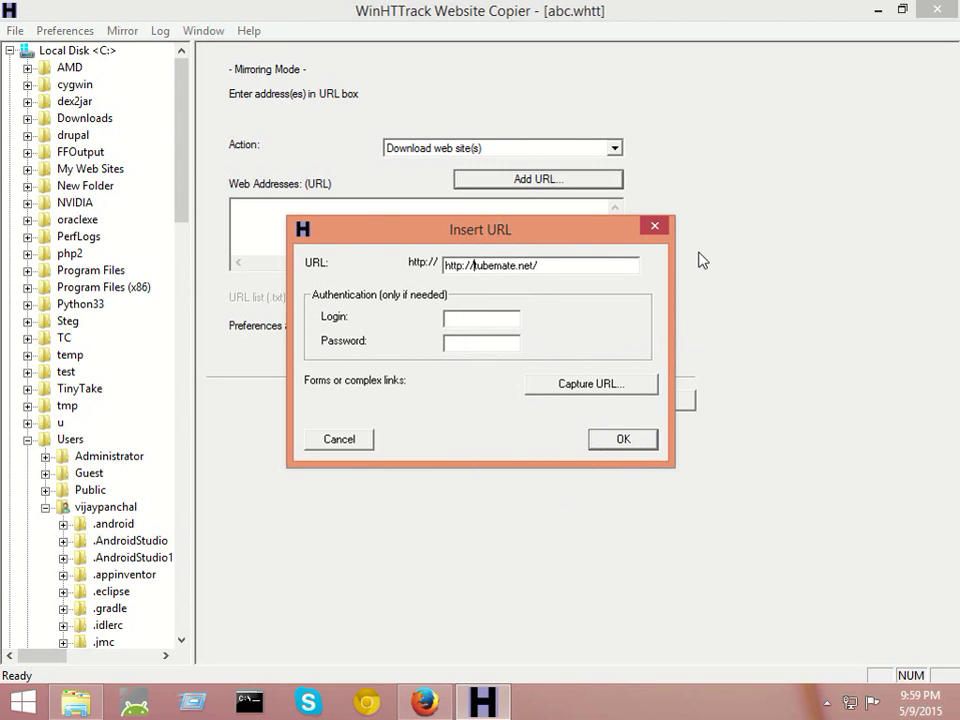
key(Home)
key(Delete)
key(Delete)
key(Delete)
key(Delete)
key(Delete)
key(Delete)
key(Delete)
click(620, 445)
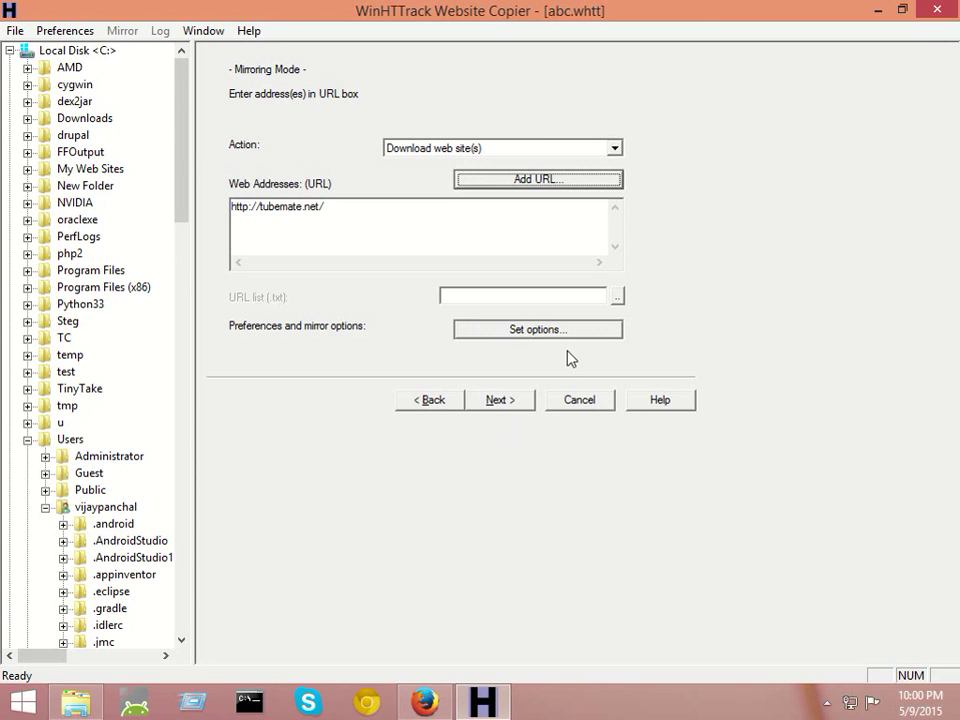
Launch the mirroring operation with the default connection settings and finish the wizard when the site copy is done
click(493, 408)
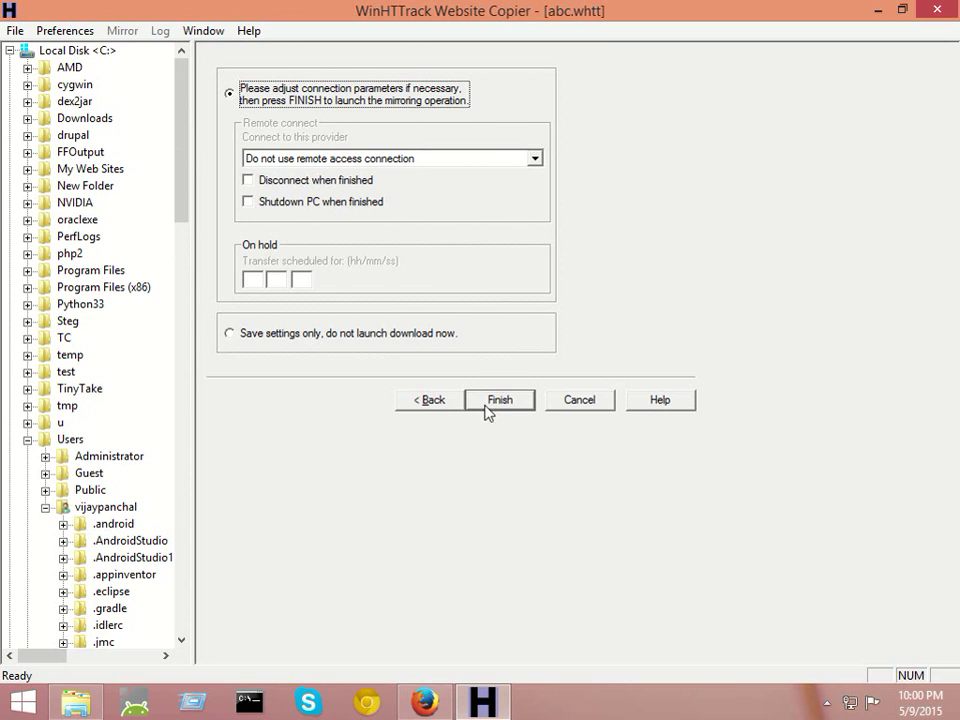
click(510, 402)
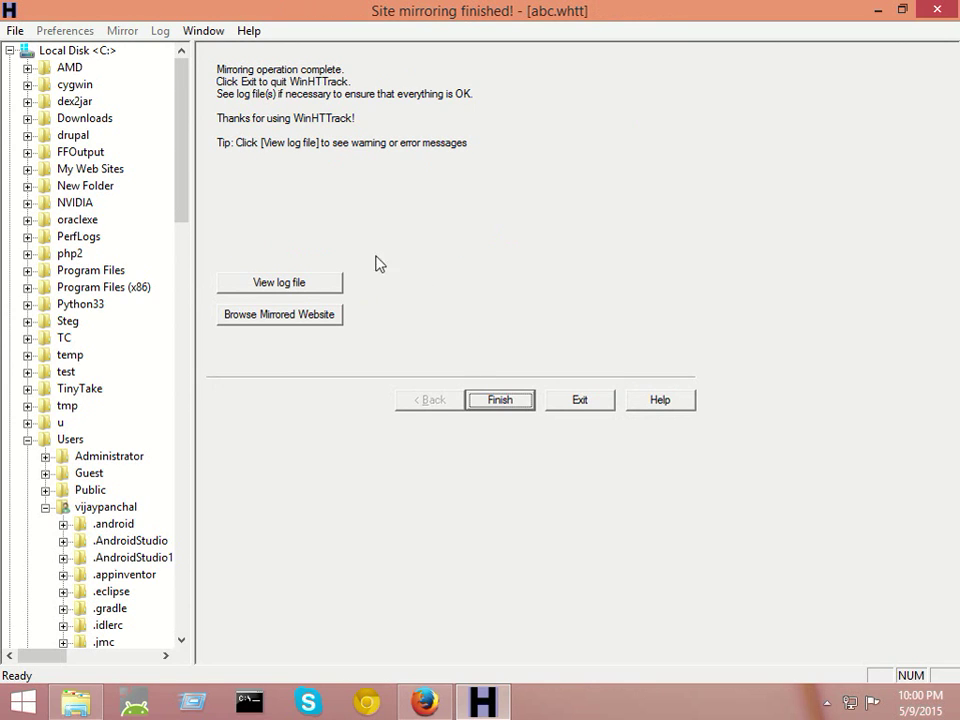
click(500, 400)
Minimise the open windows and open the abc project folder inside the desktop websites folder
click(880, 9)
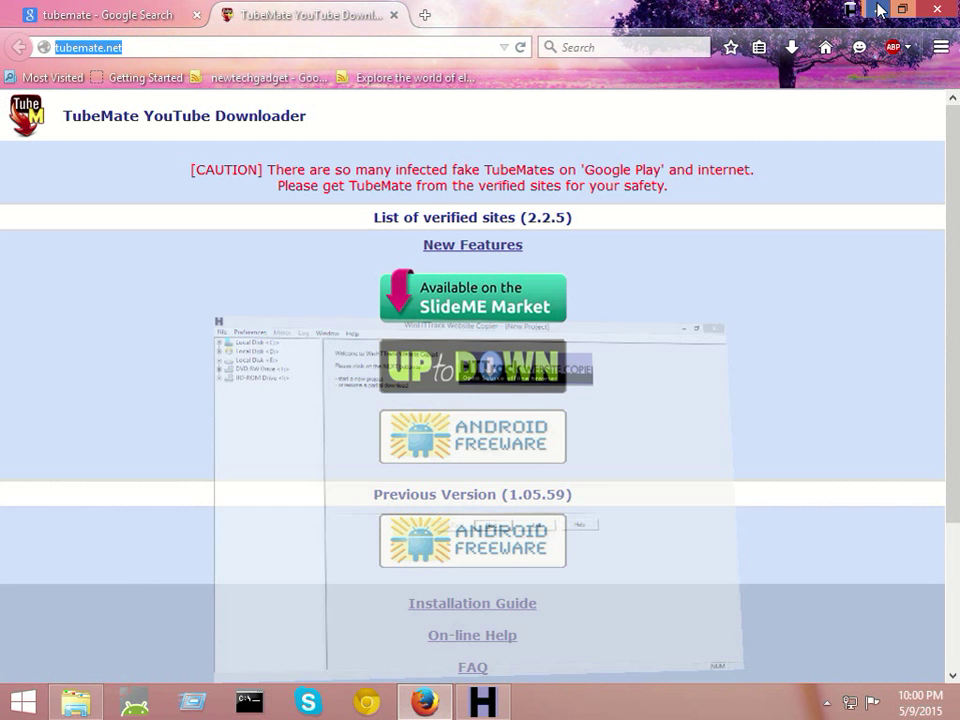
click(879, 8)
right_click(384, 166)
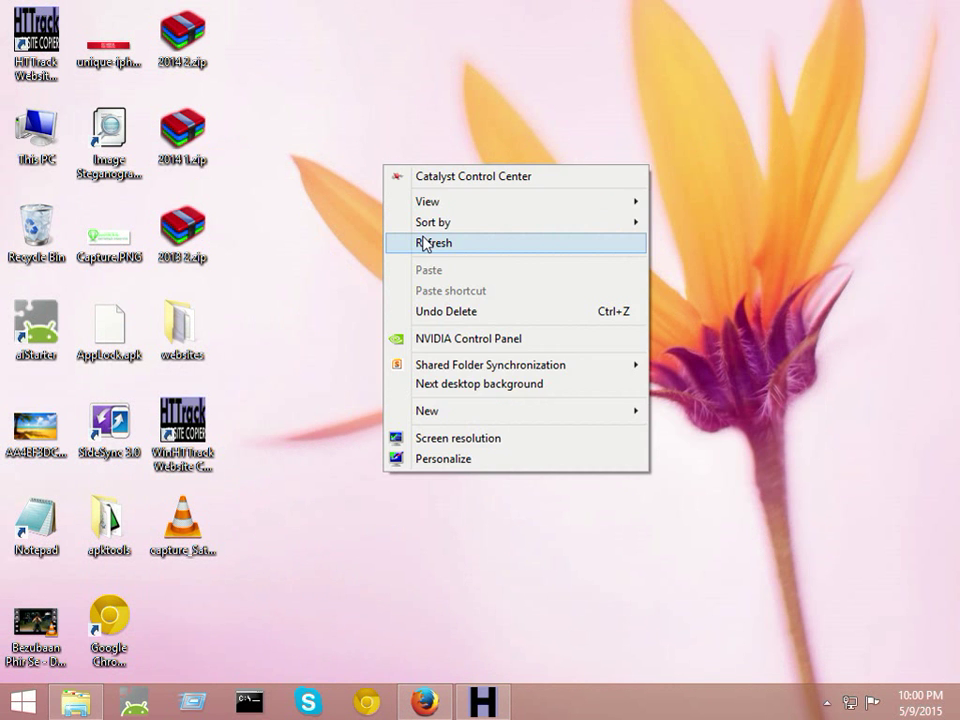
right_click(425, 244)
click(465, 314)
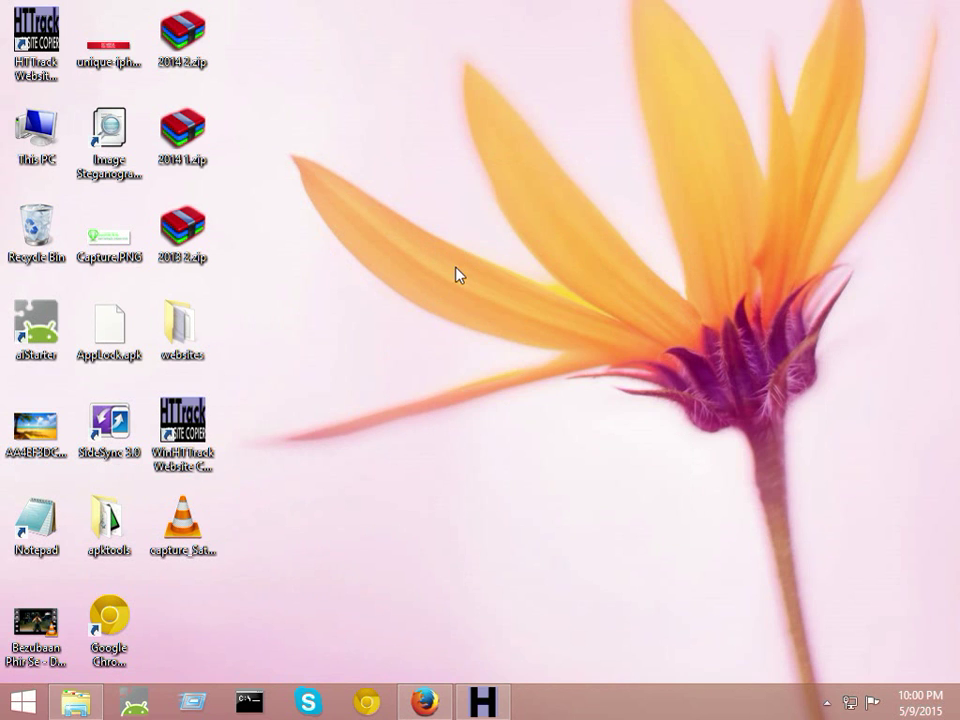
double_click(184, 330)
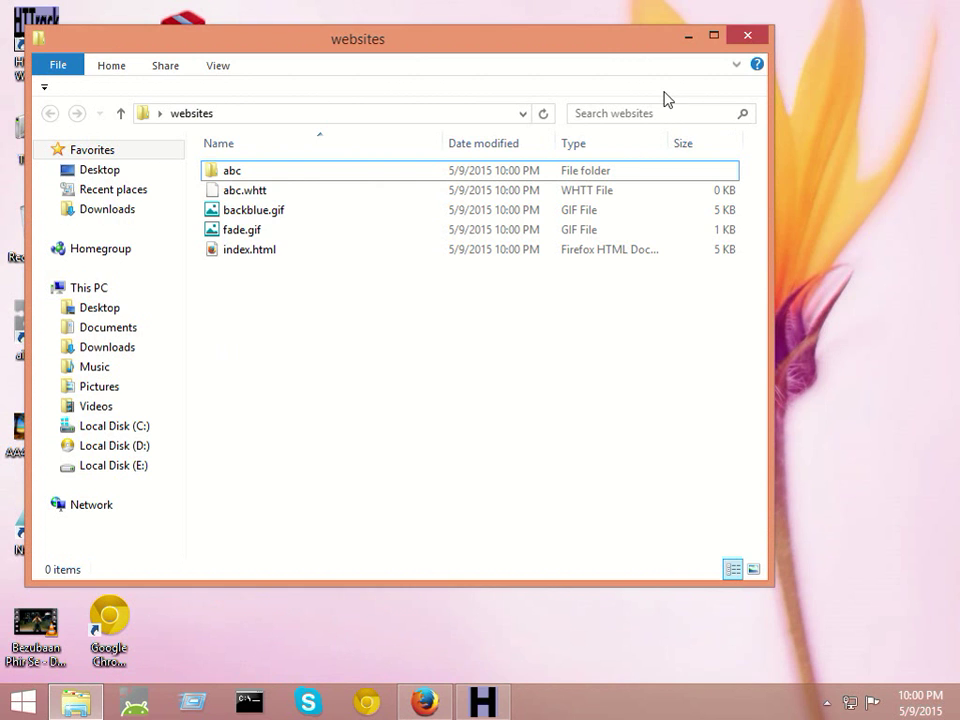
click(713, 35)
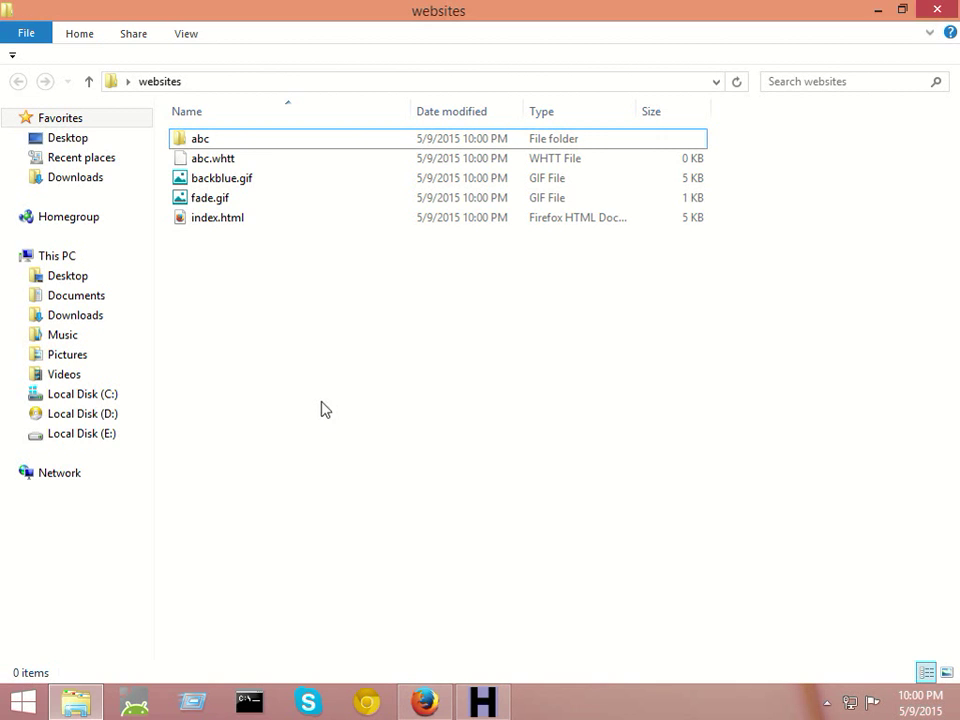
double_click(208, 142)
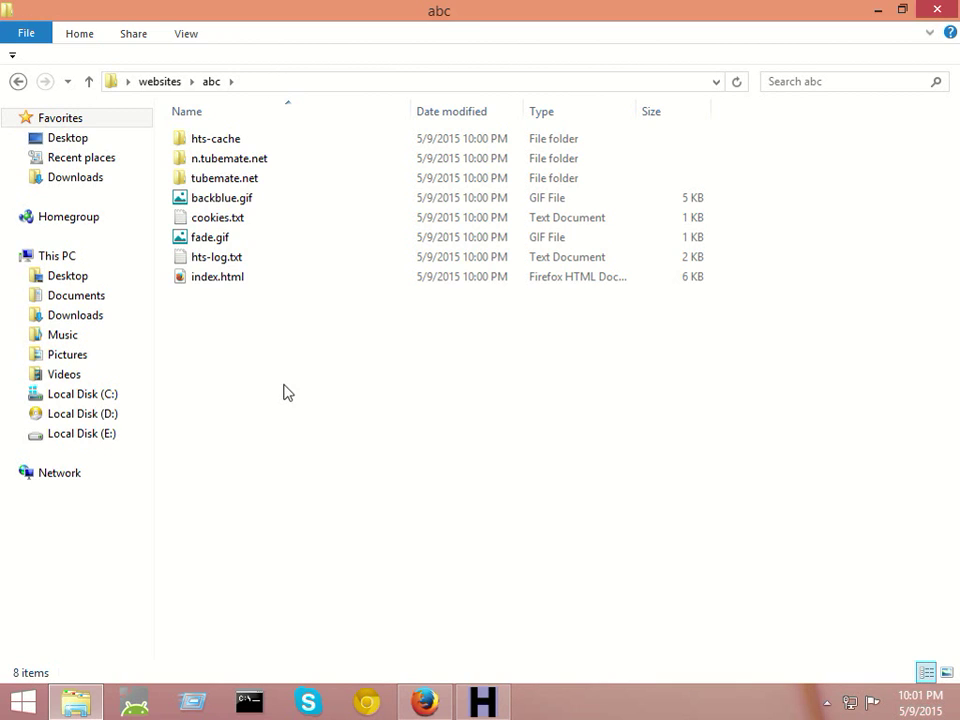
Open the mirrored index.html from the abc folder in Firefox and check the offline page and its local file address
click(199, 279)
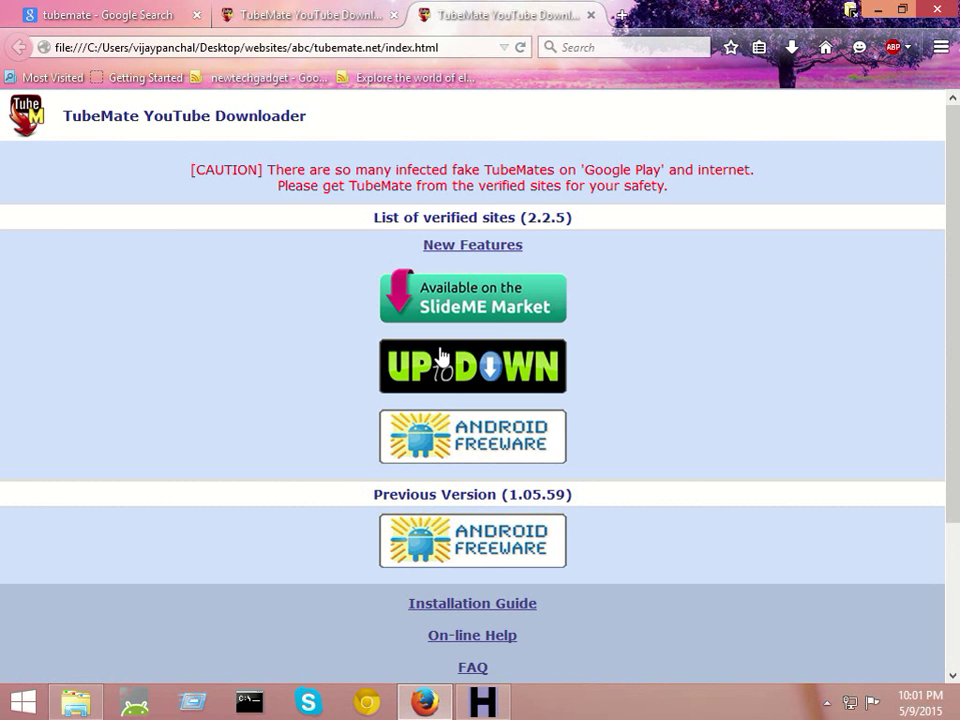
scroll(441, 355, down, 3)
scroll(441, 355, up, 3)
drag(463, 45, 12, 28)
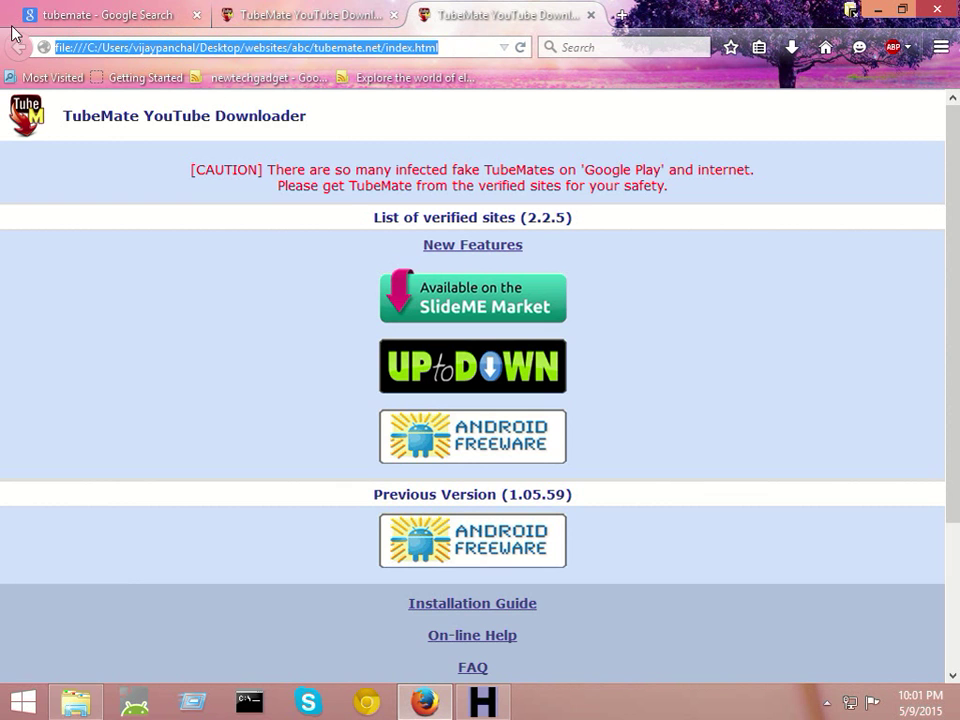
click(443, 46)
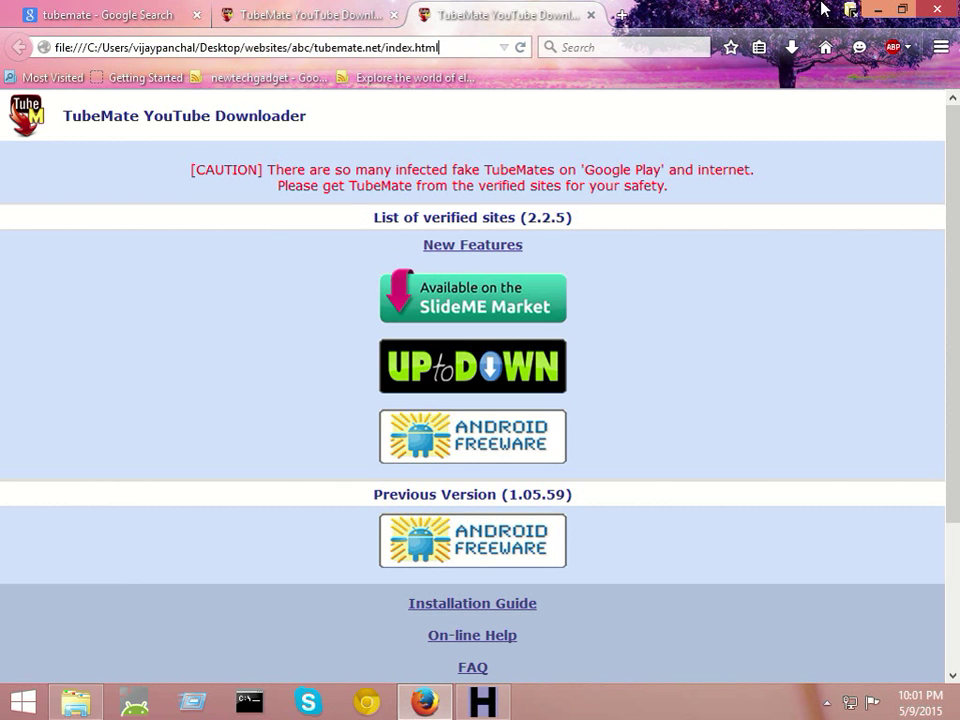
Return to the abc folder in File Explorer and open its index.html in Notepad++
key(alt+Tab)
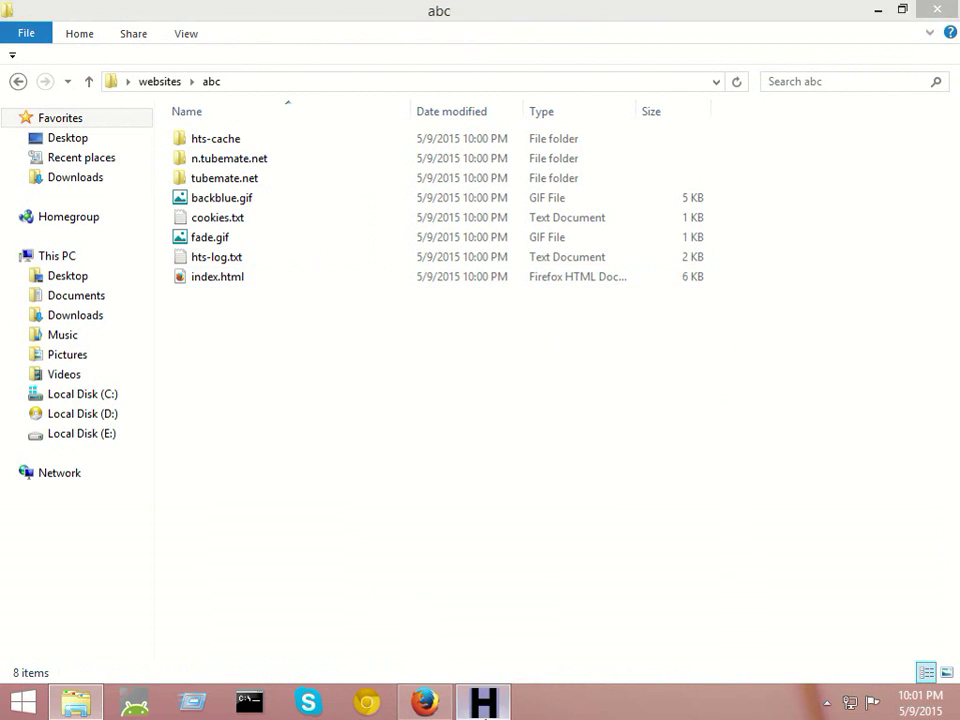
key(alt+Tab)
key(alt+Tab)
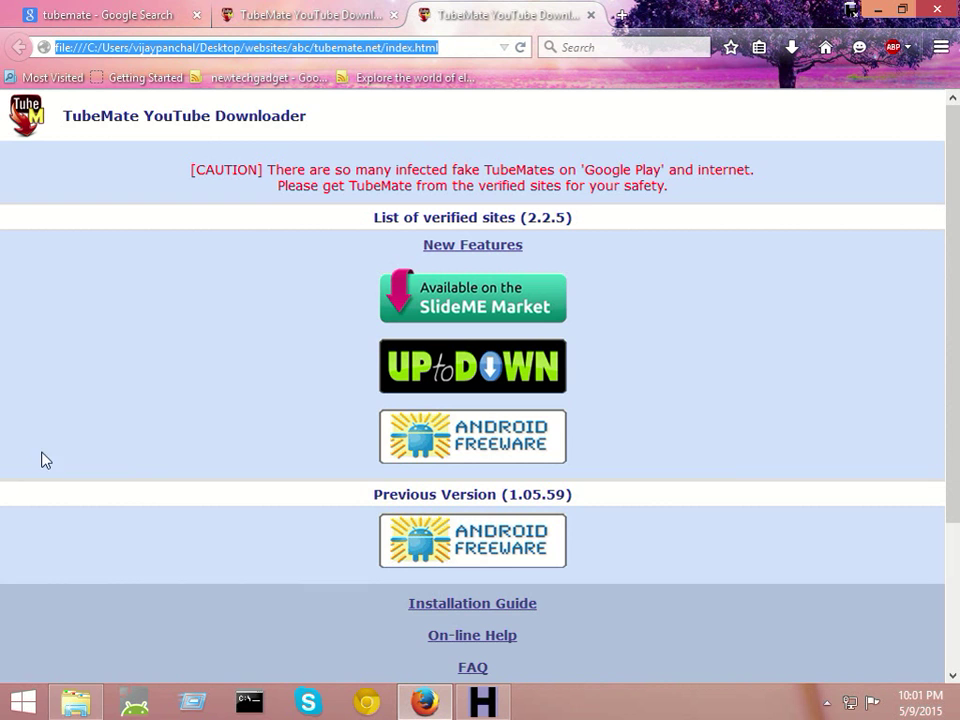
click(877, 9)
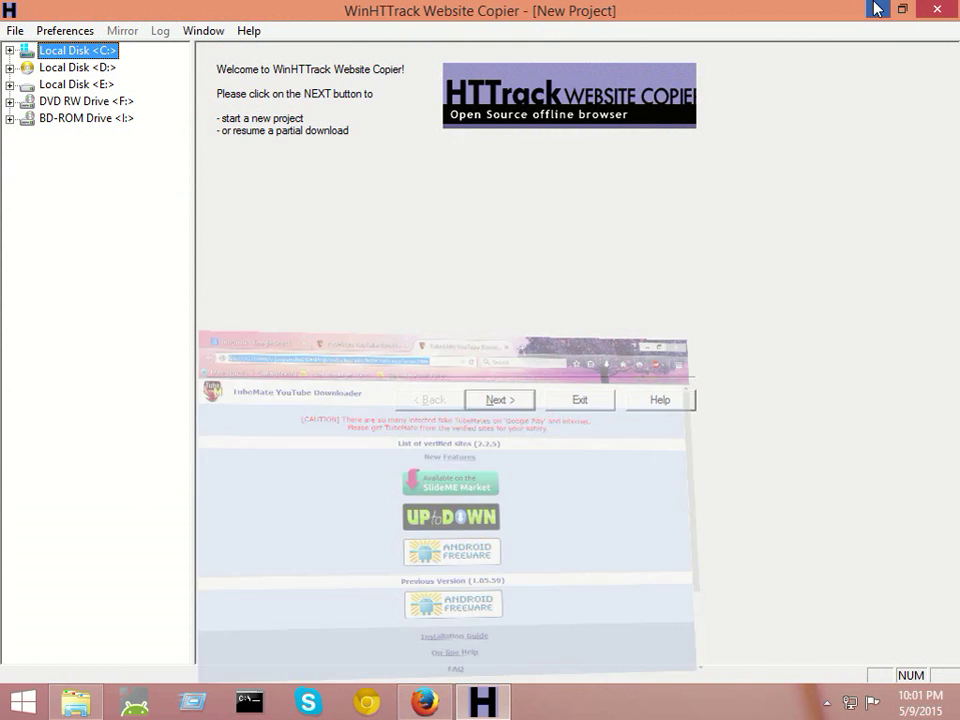
click(877, 9)
double_click(212, 279)
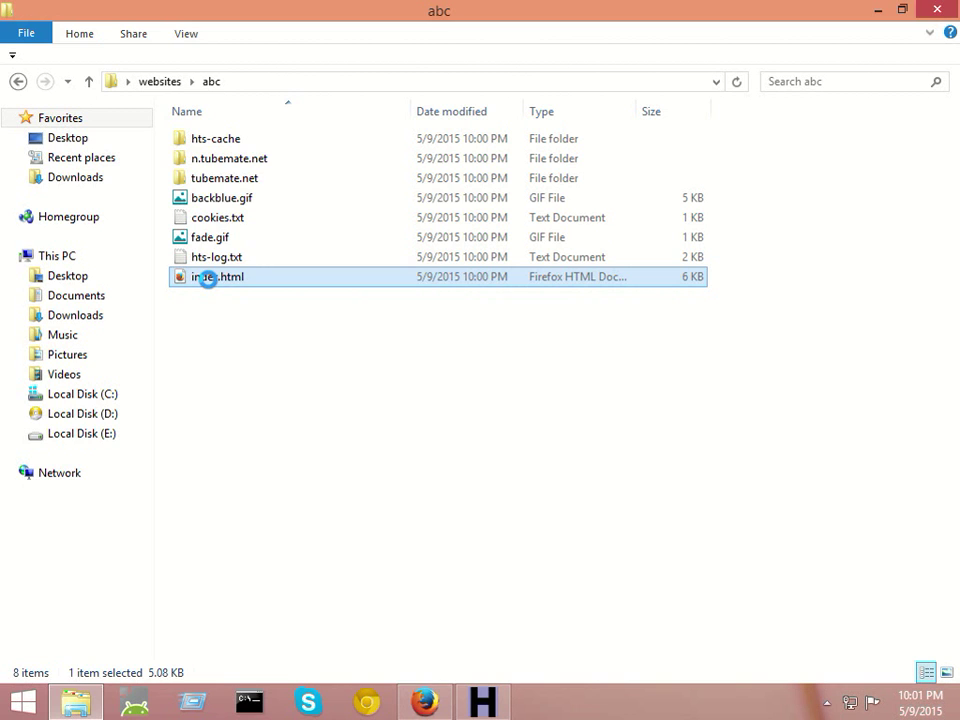
right_click(210, 283)
click(258, 291)
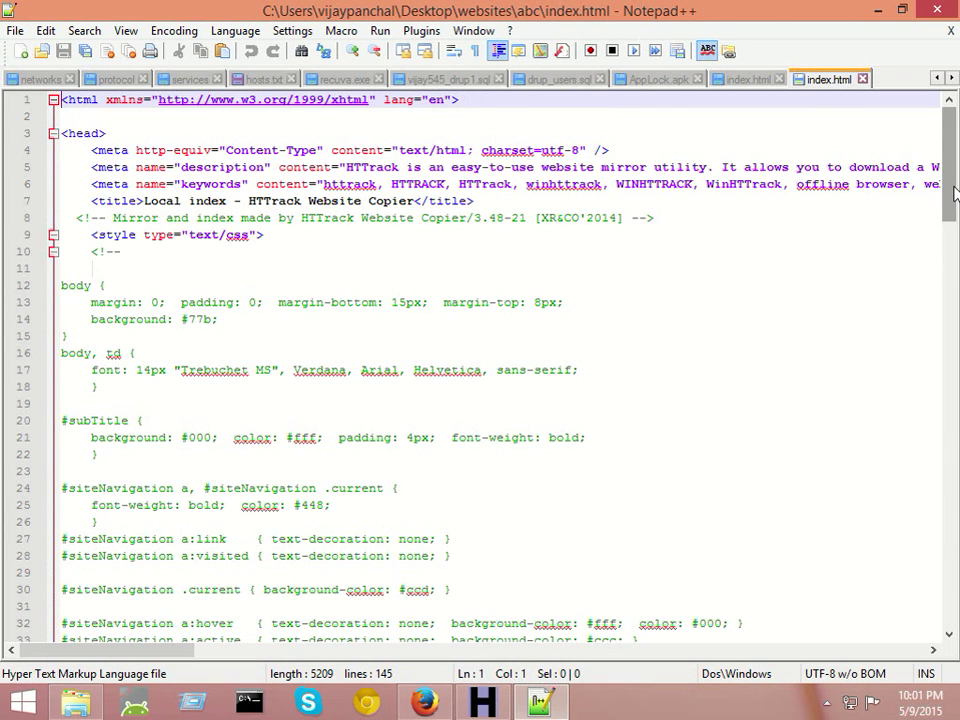
Examine the HTML source of the mirrored index.html from beginning to end, and close Notepad++
scroll(700, 160, down, 1)
drag(124, 268, 350, 464)
click(373, 462)
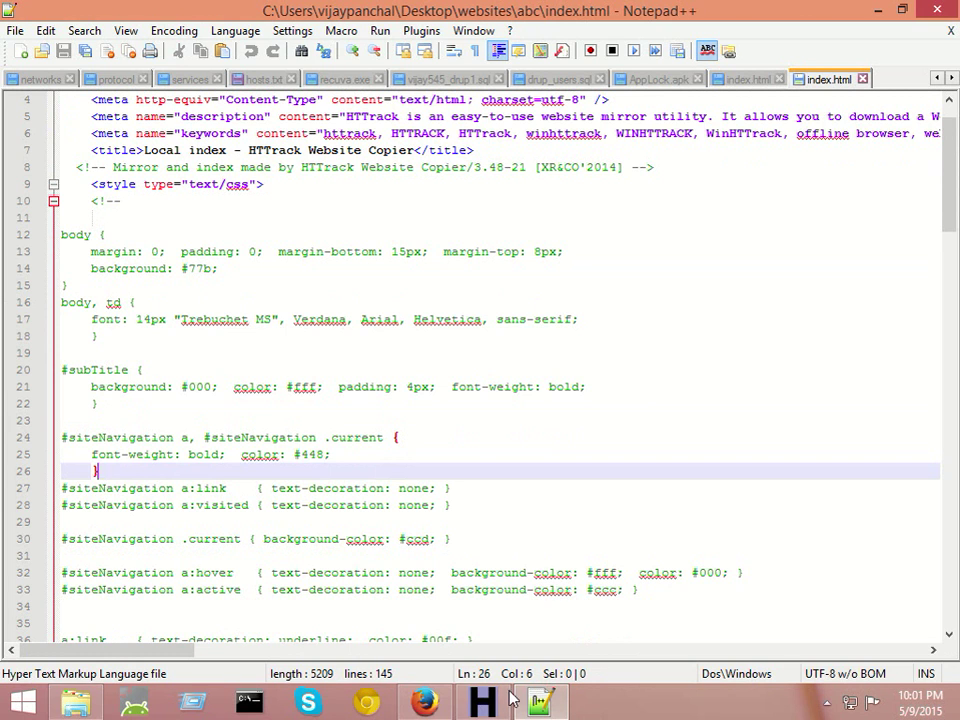
scroll(953, 255, down, 4)
drag(953, 255, 953, 585)
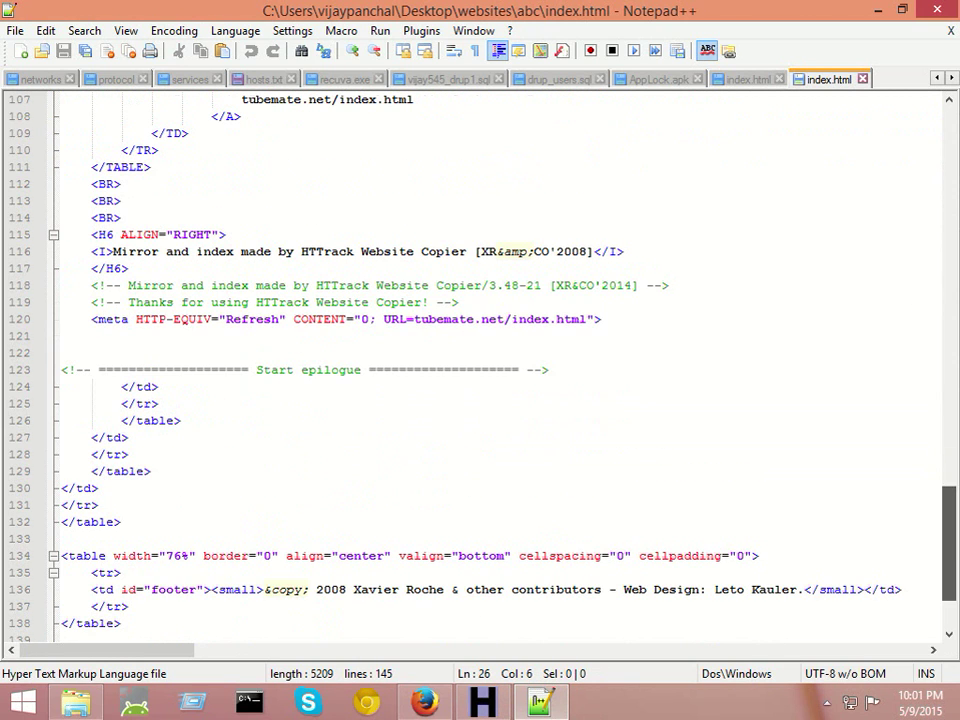
scroll(712, 207, up, 20)
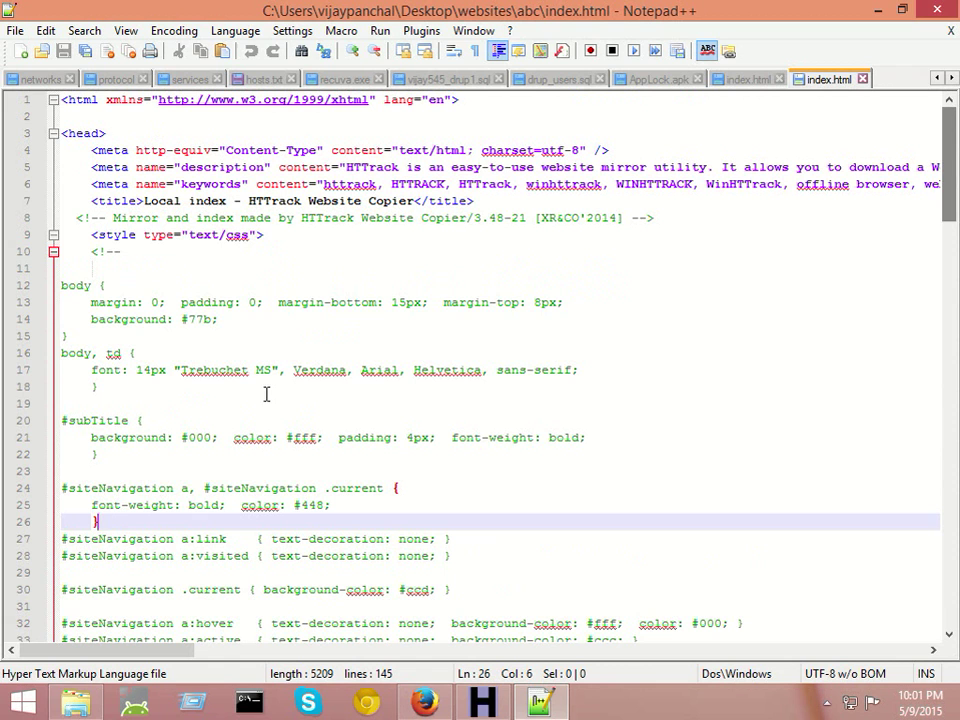
click(937, 9)
click(525, 407)
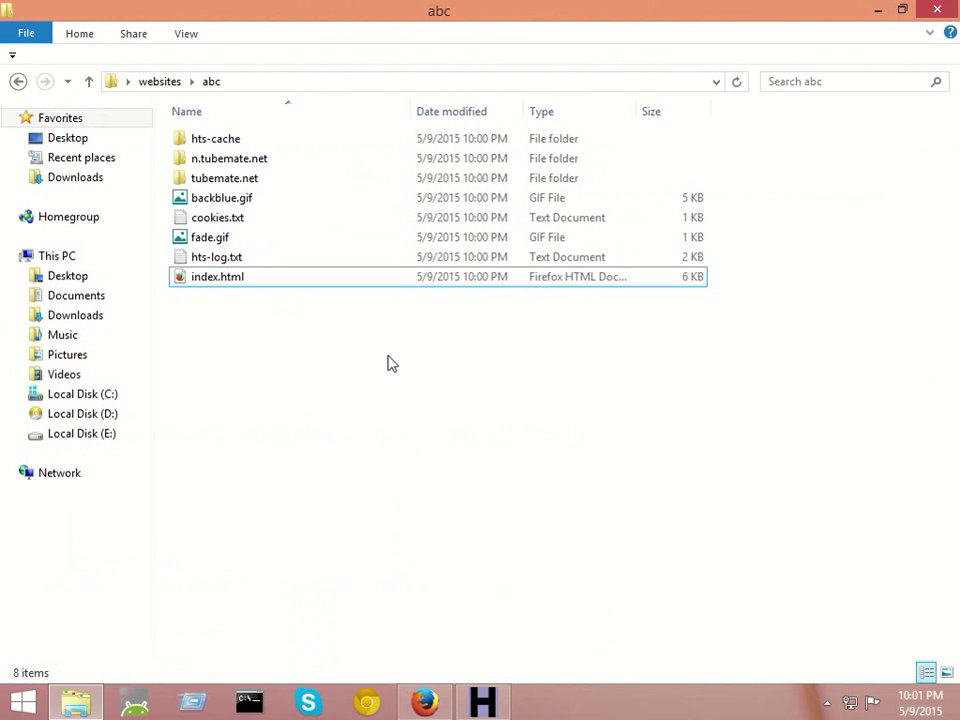
Open the tubemate.net folder in abc and compare its downloaded pages with the live tubemate.net site in Firefox
double_click(253, 180)
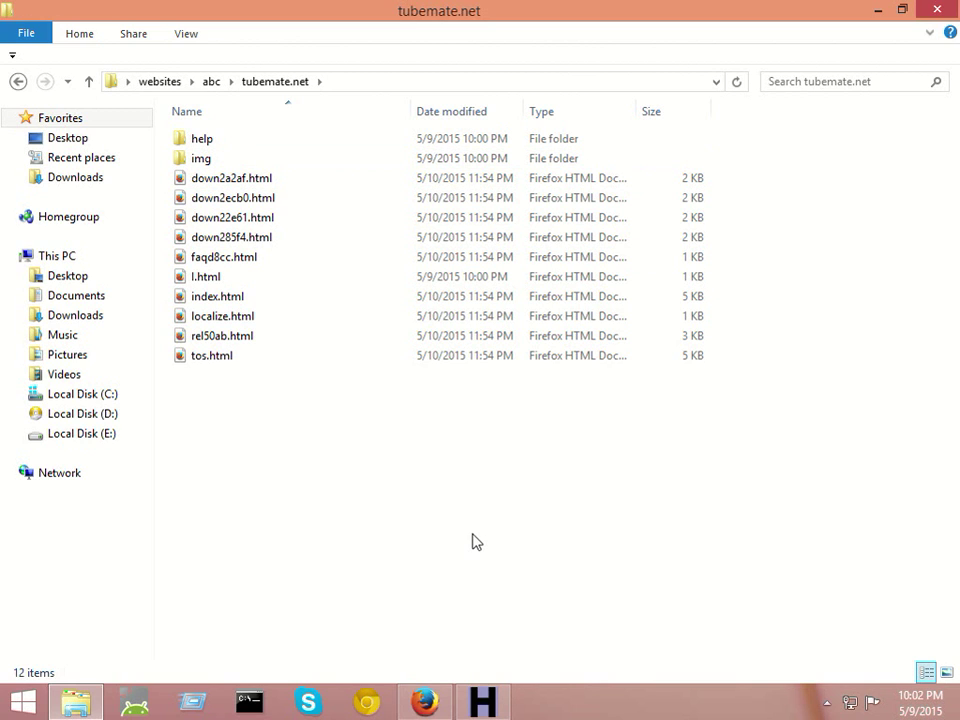
click(435, 677)
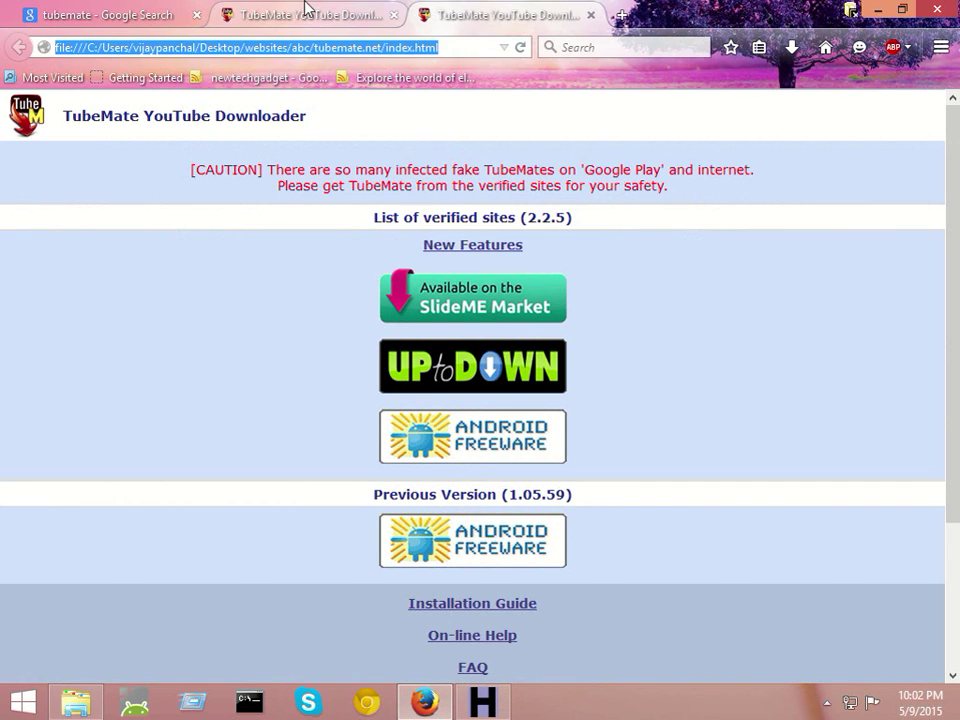
scroll(453, 375, down, 3)
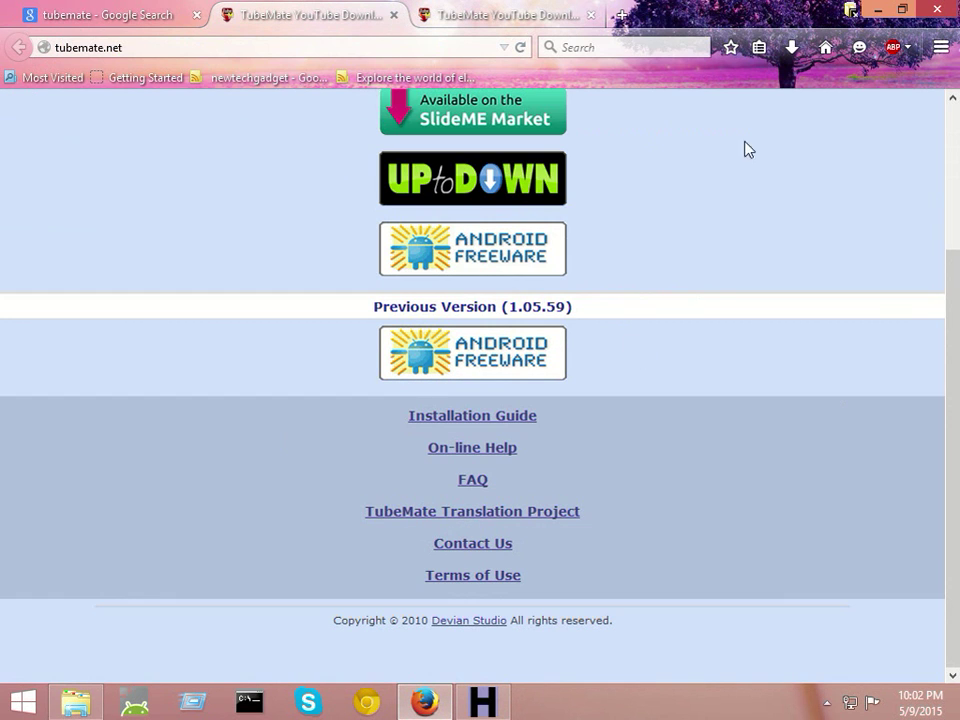
click(877, 9)
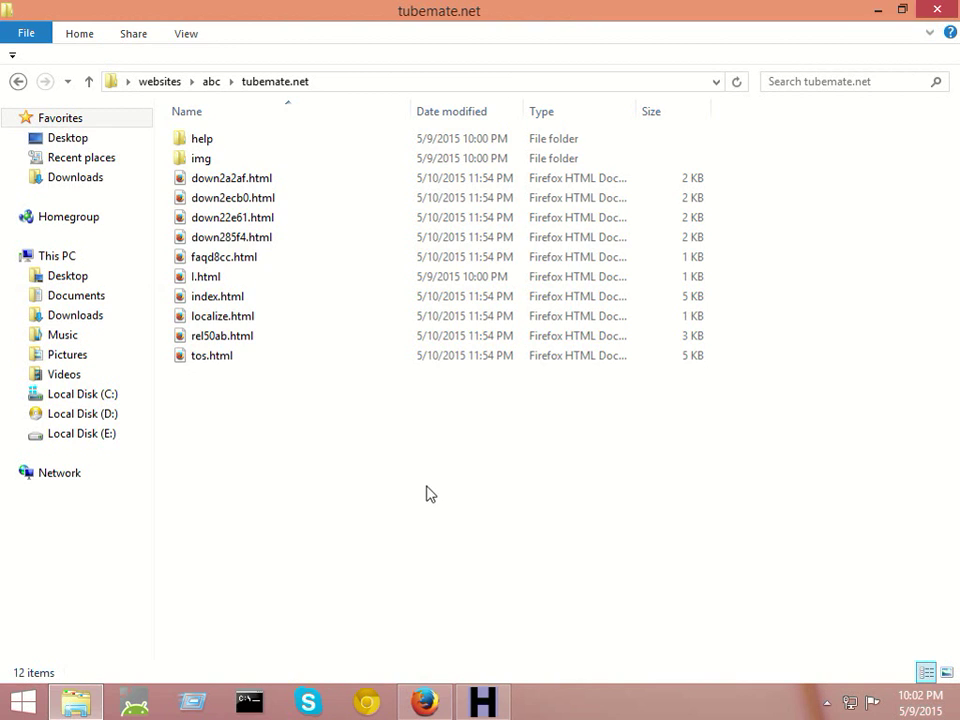
View the downloaded images in the img folder of tubemate.net and go back to the abc folder
double_click(224, 162)
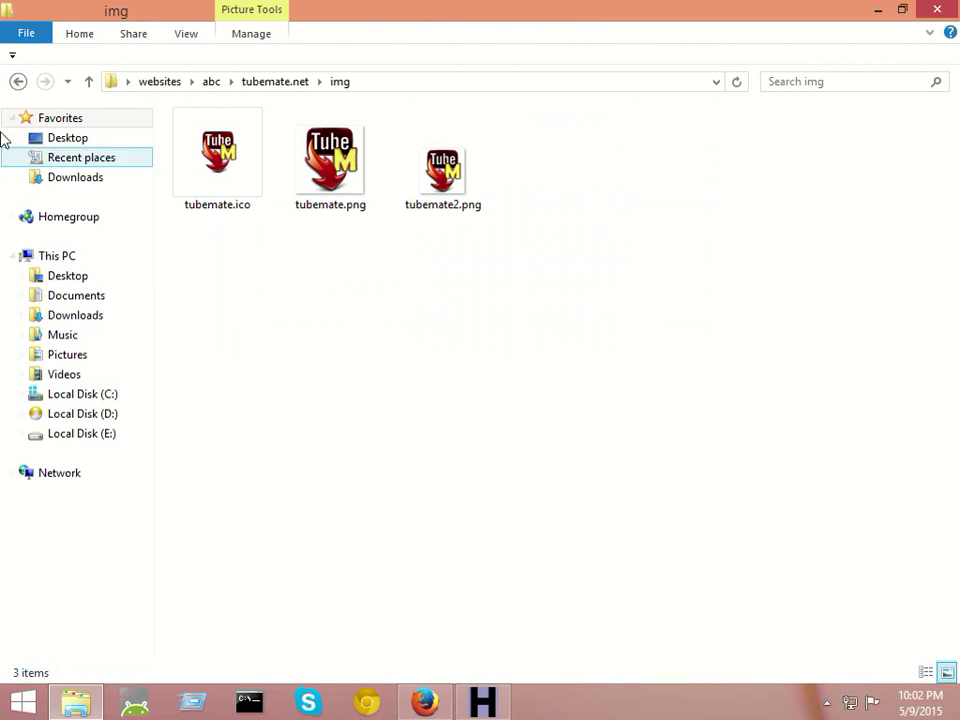
click(20, 84)
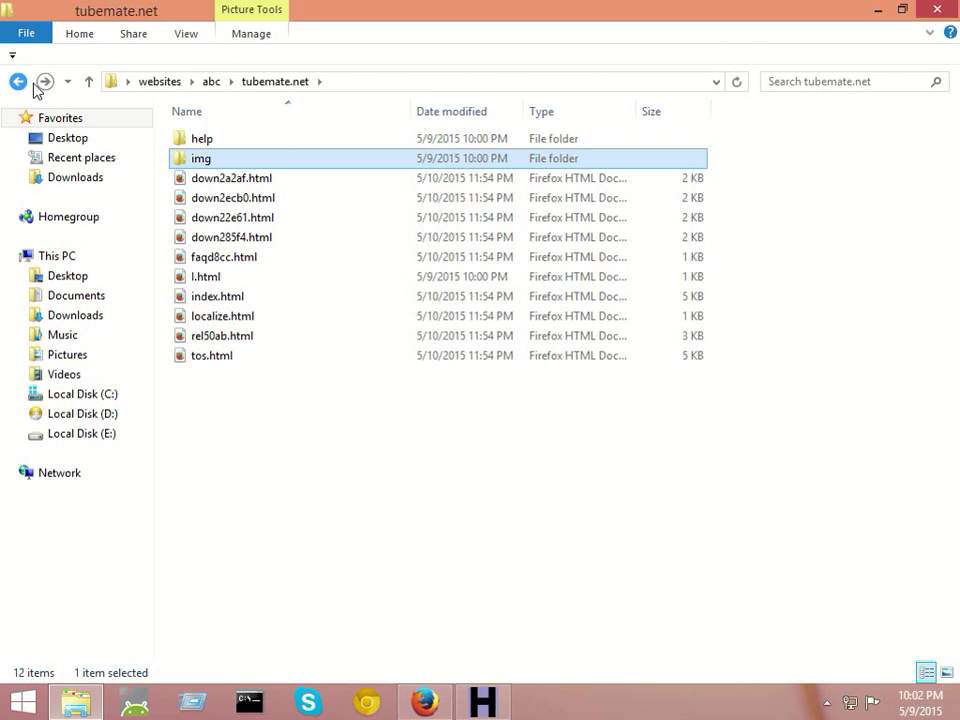
click(18, 82)
Inspect the help and img folders inside n.tubemate.net and go back to the abc folder
double_click(193, 156)
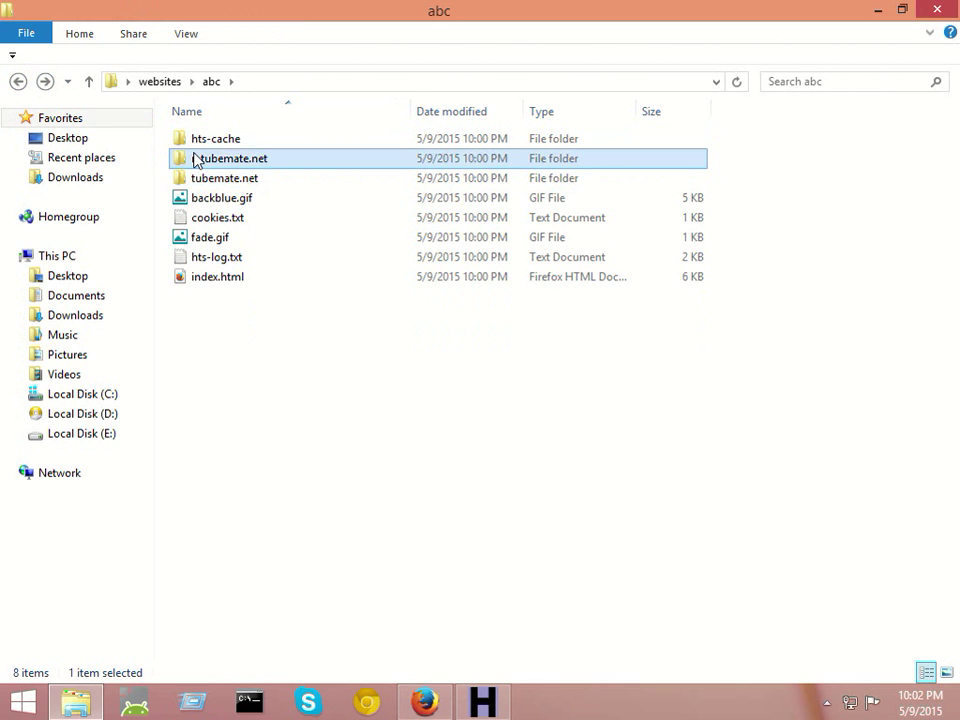
click(210, 160)
double_click(210, 160)
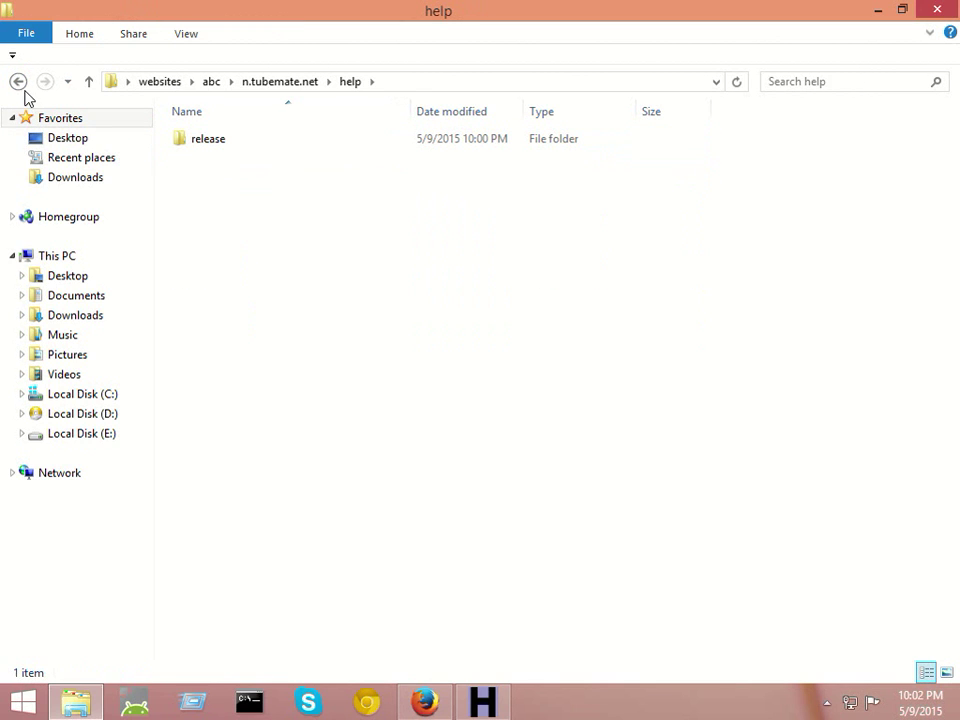
click(18, 82)
double_click(243, 149)
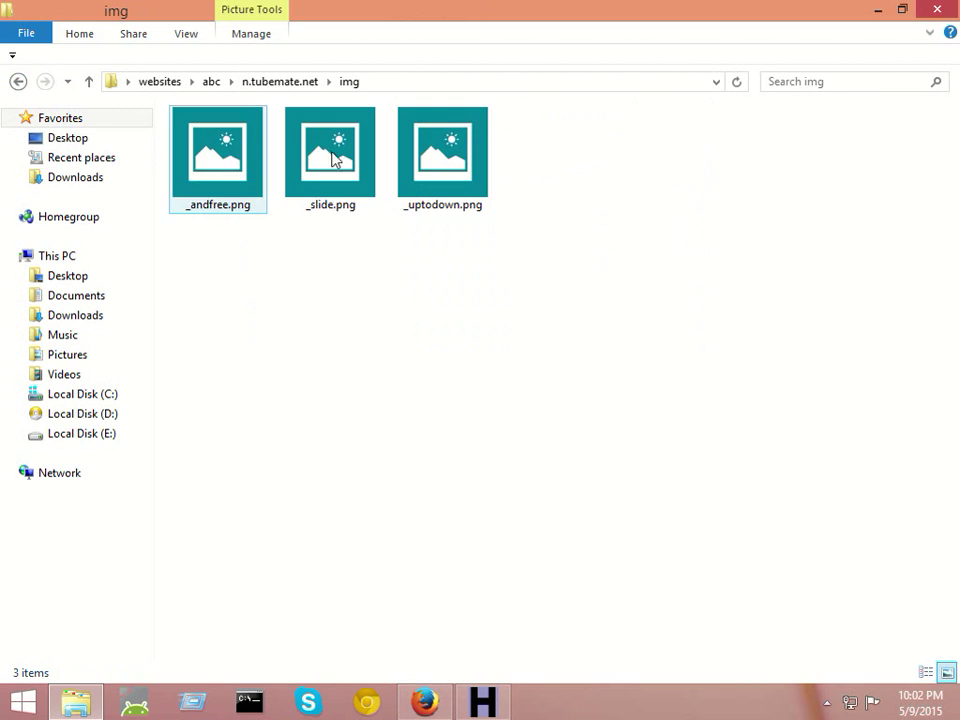
click(22, 88)
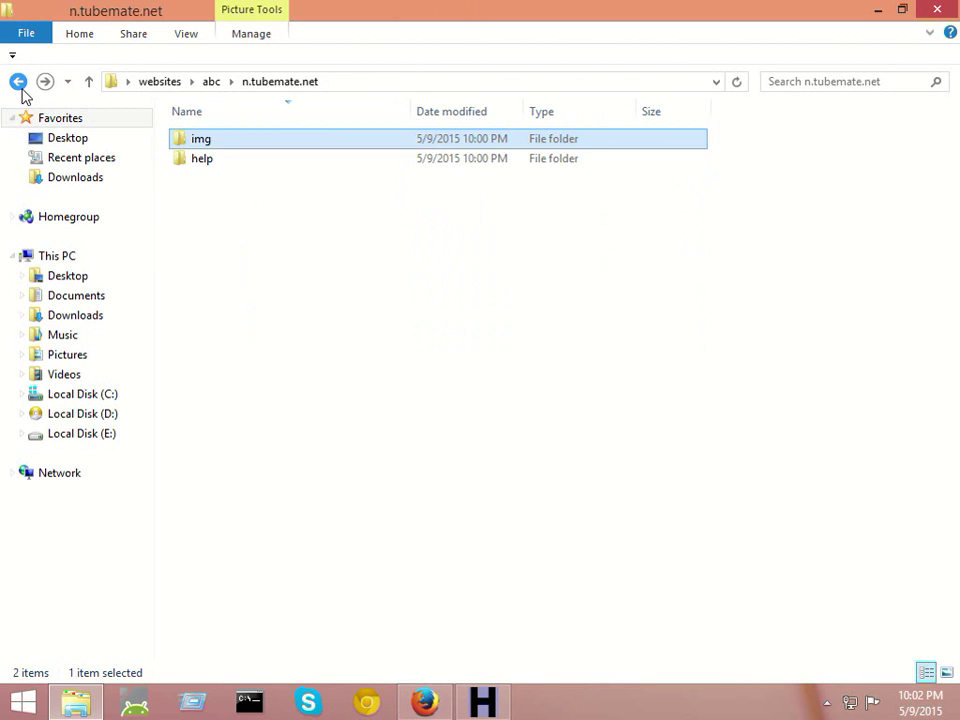
click(22, 88)
Inspect the hts-cache folder and the help folder inside tubemate.net
double_click(248, 141)
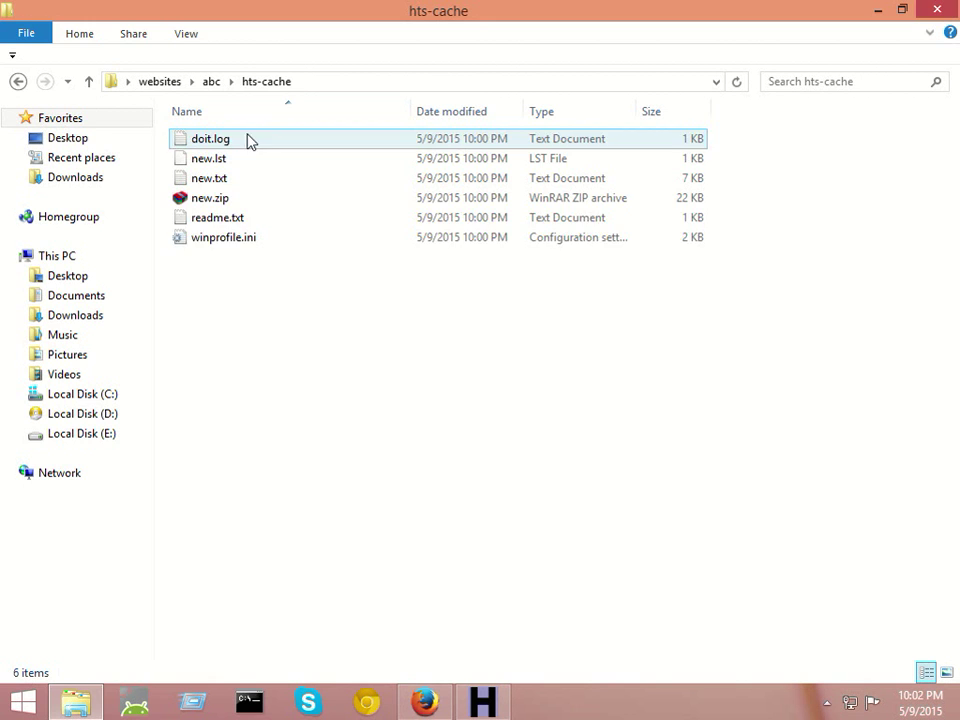
click(18, 84)
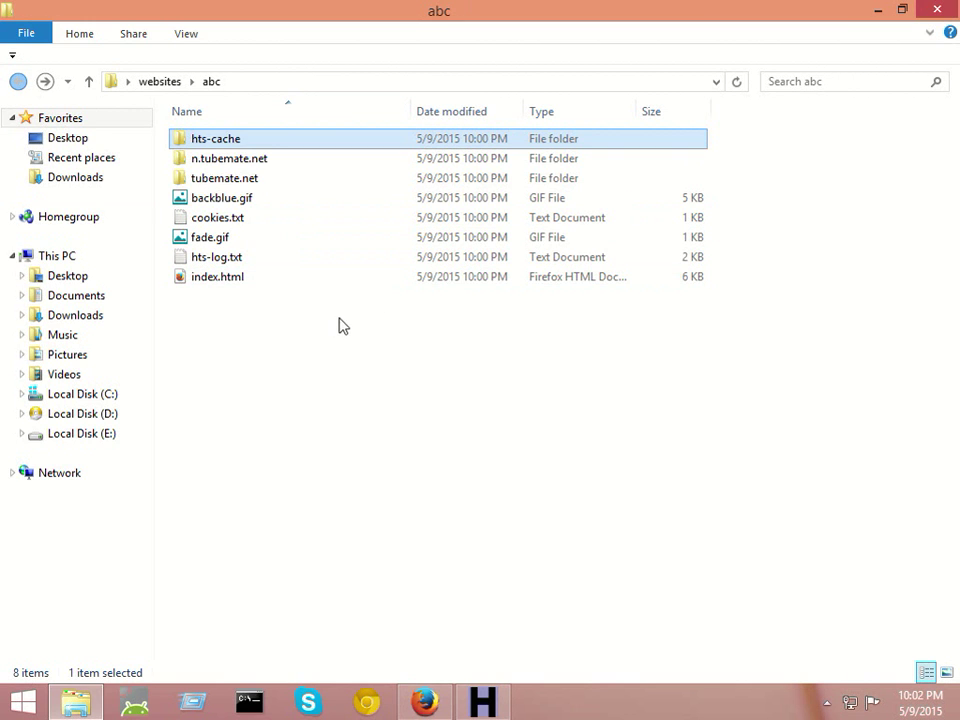
double_click(261, 178)
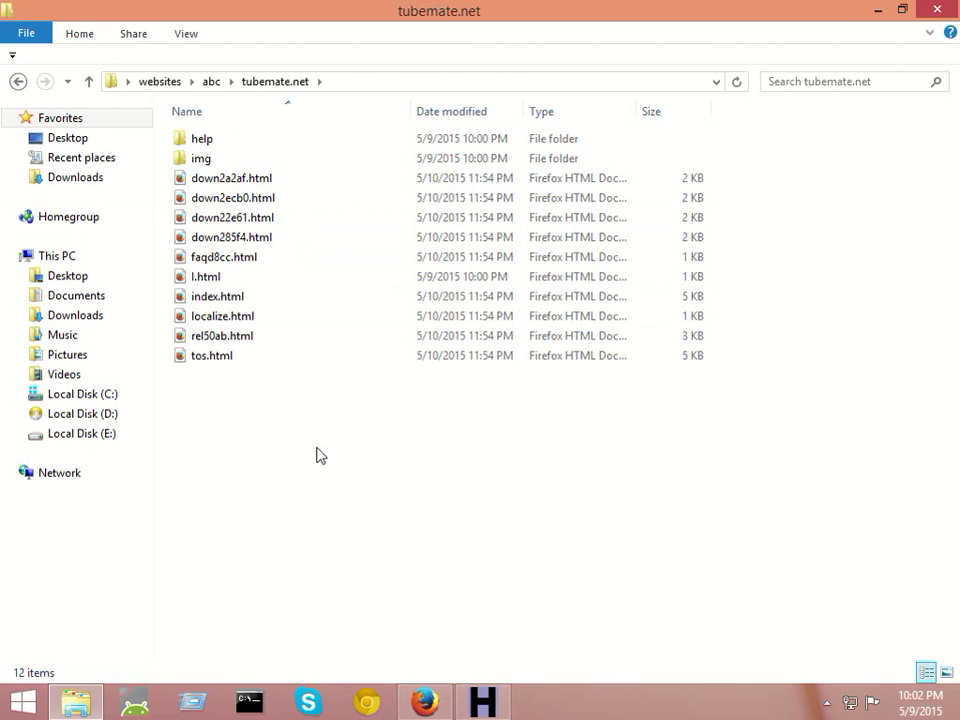
double_click(249, 143)
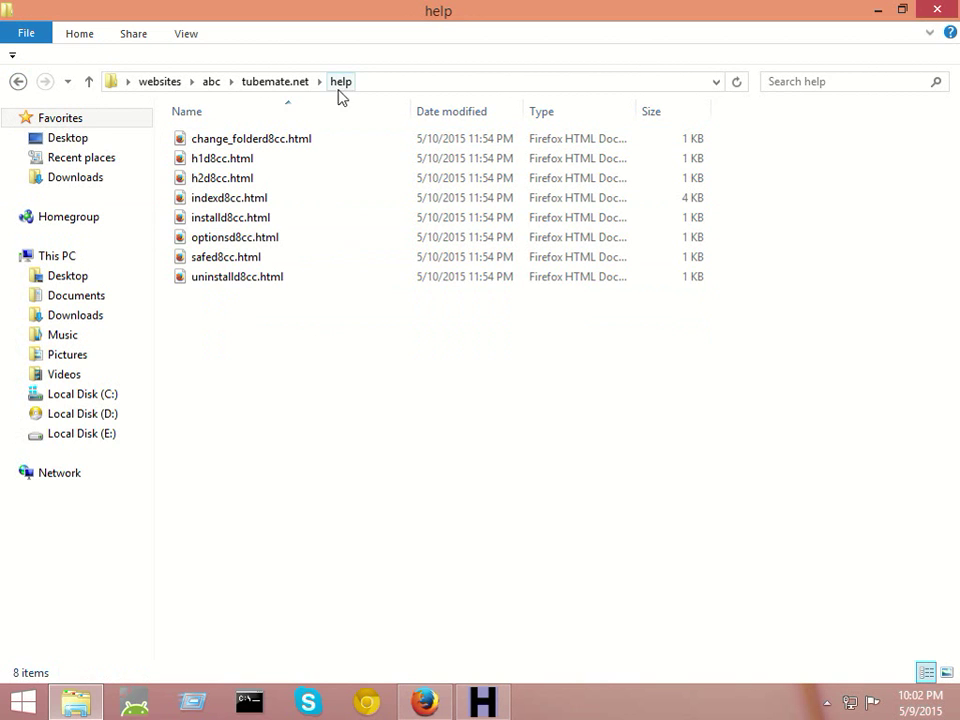
click(17, 84)
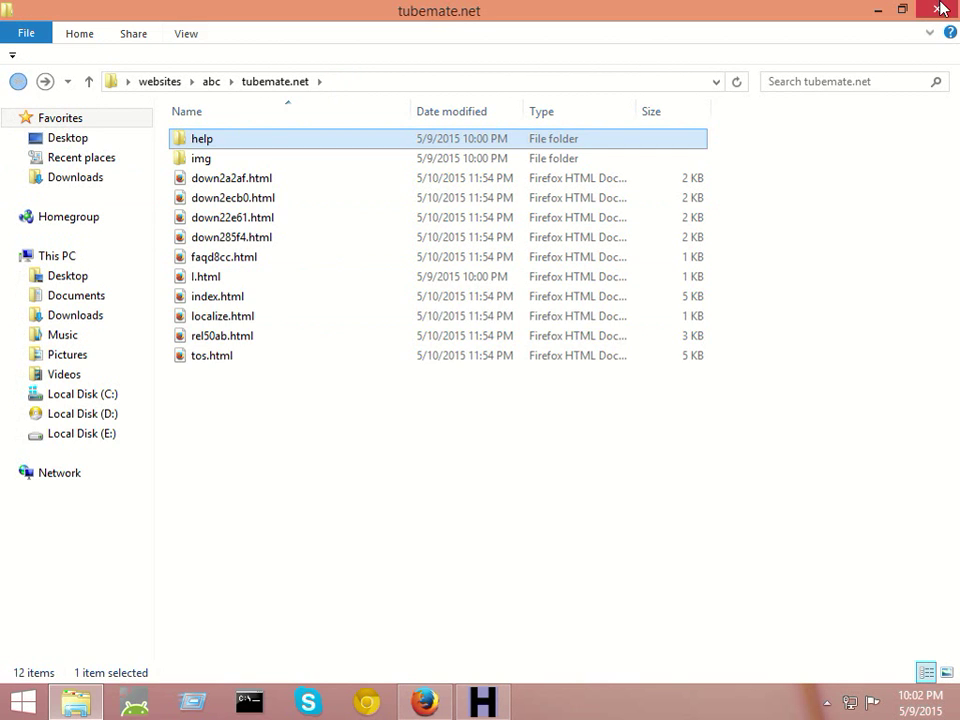
Close the File Explorer window and refresh the desktop
key(super+d)
right_click(479, 299)
click(506, 375)
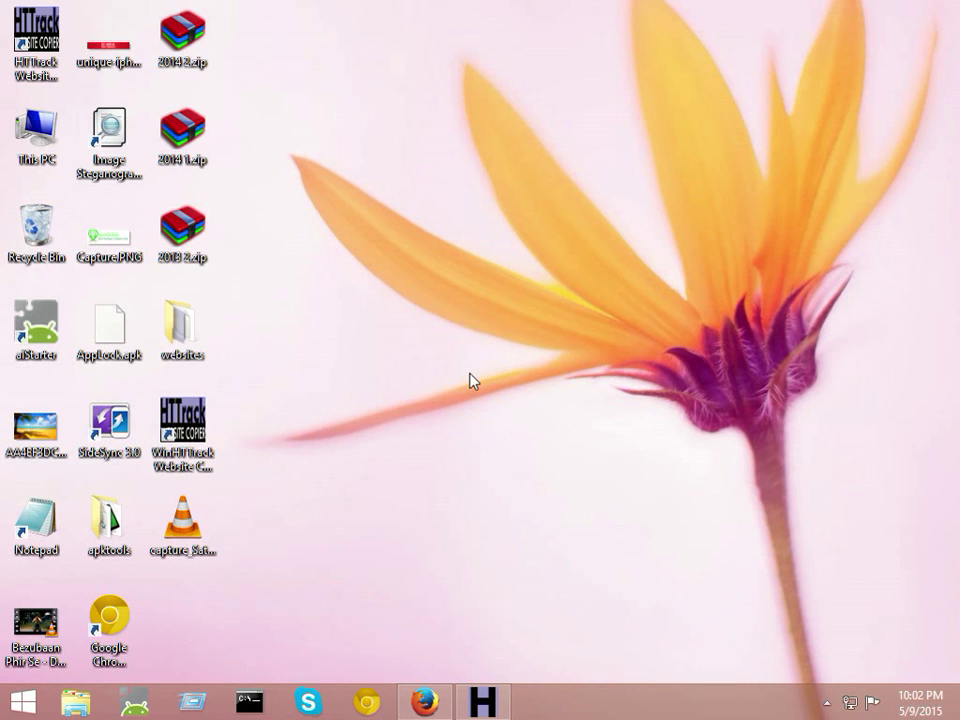
right_click(436, 333)
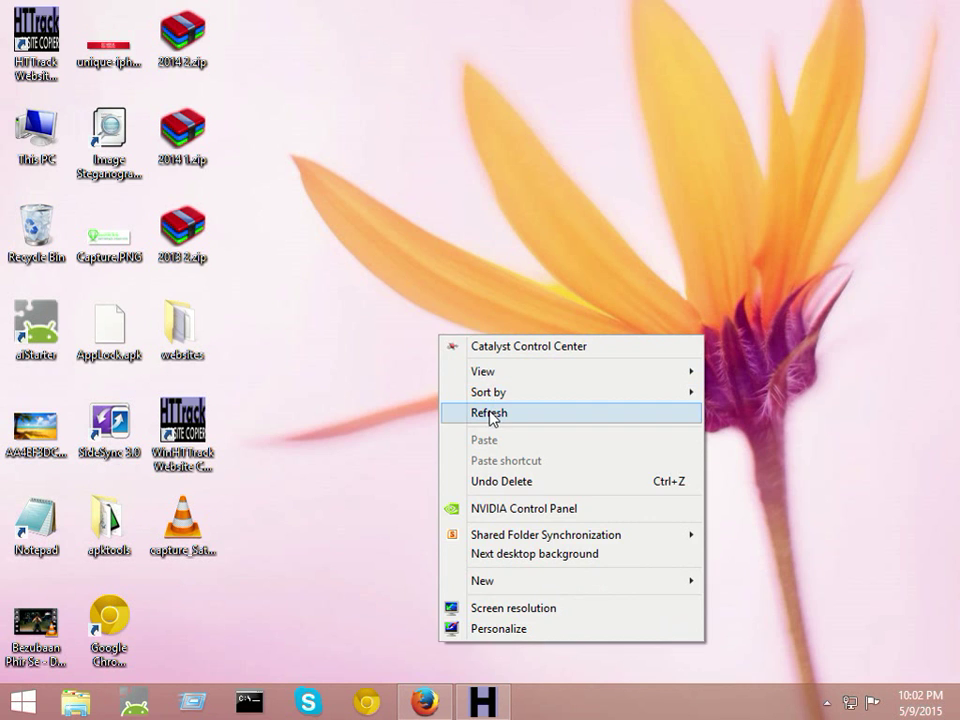
click(493, 412)
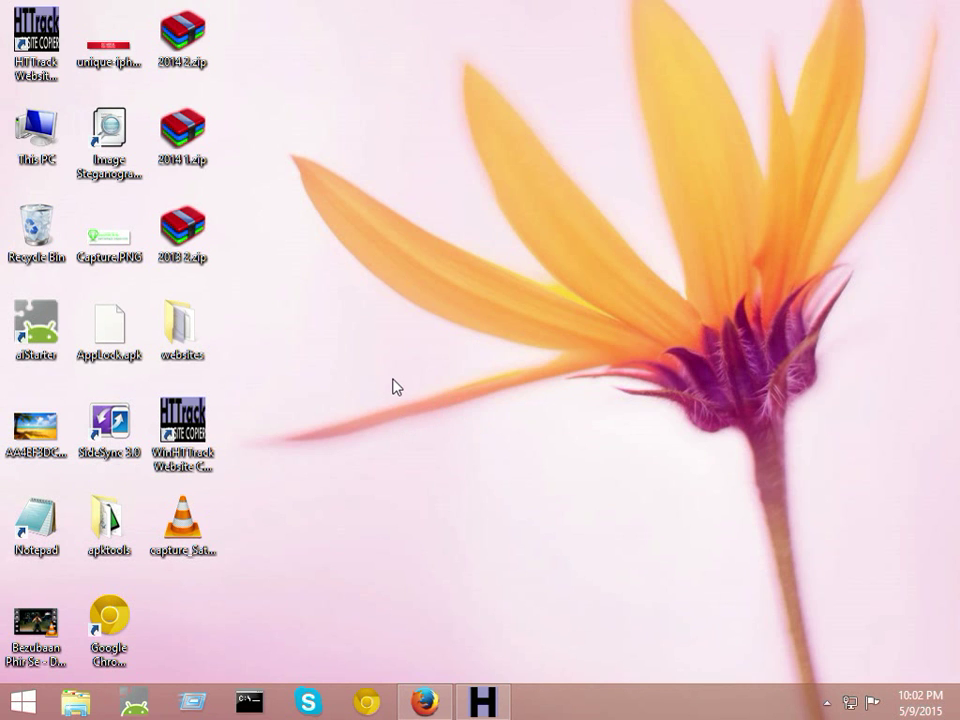
click(182, 430)
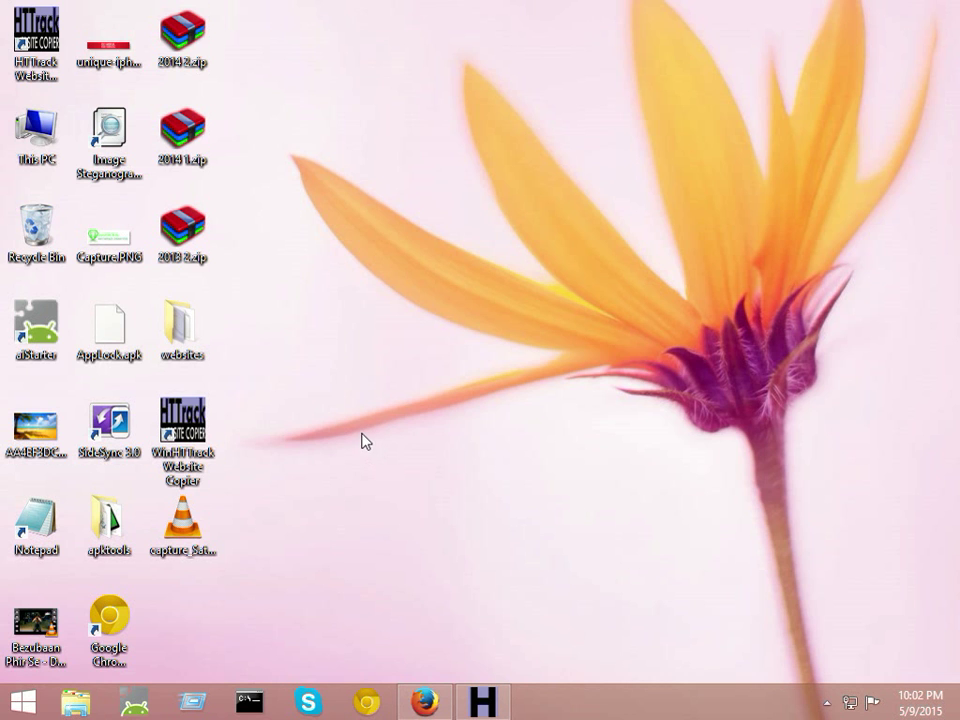
click(826, 703)
click(794, 611)
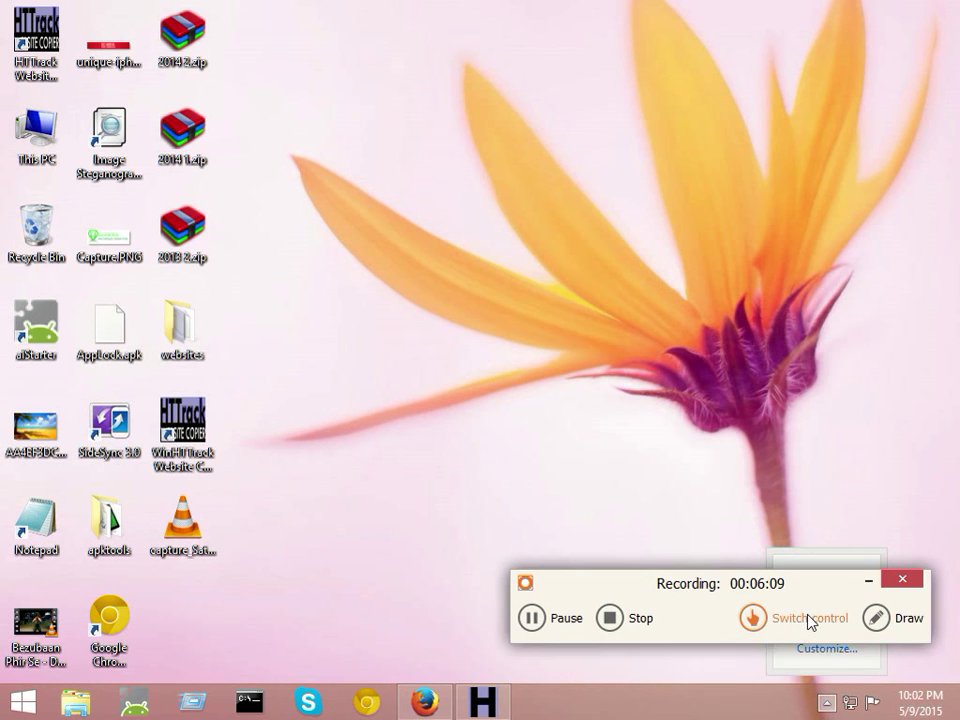